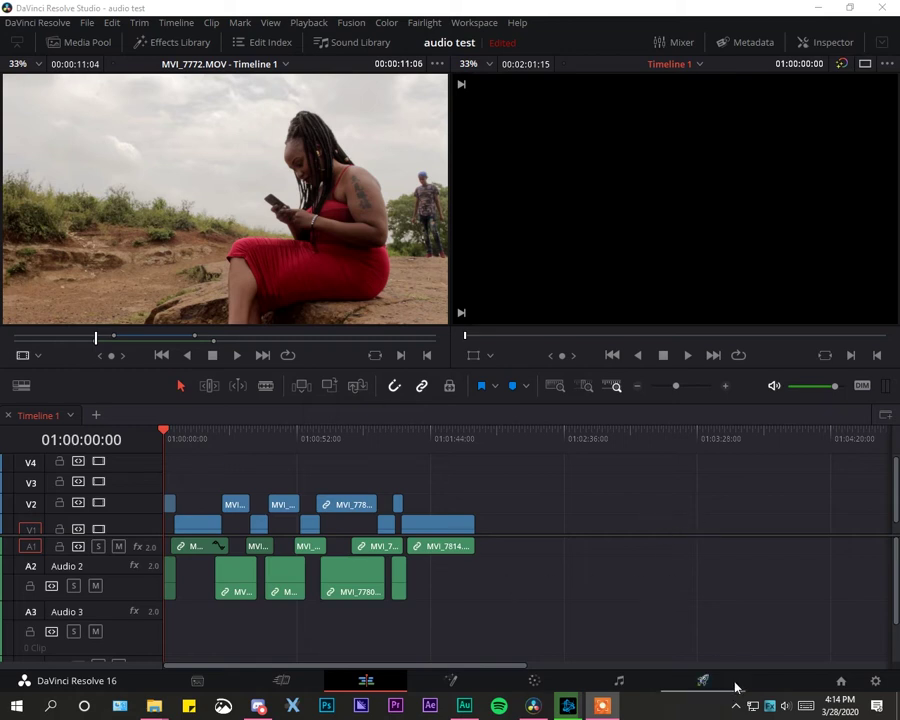
Review the edited video and audio clips of Timeline 1 on the Fairlight and Edit pages
left_click(621, 686)
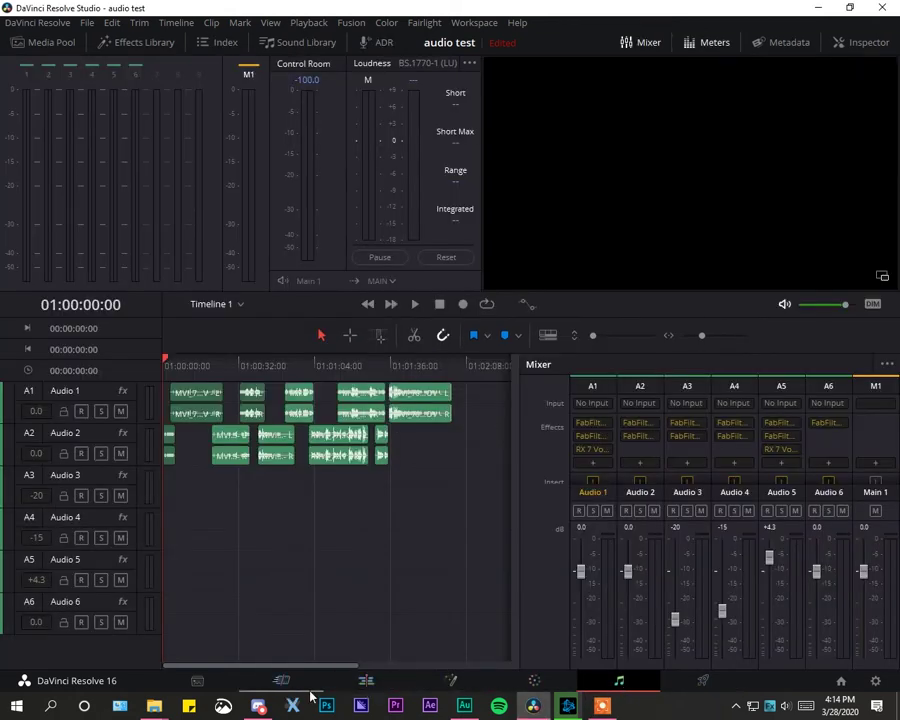
left_click(344, 686)
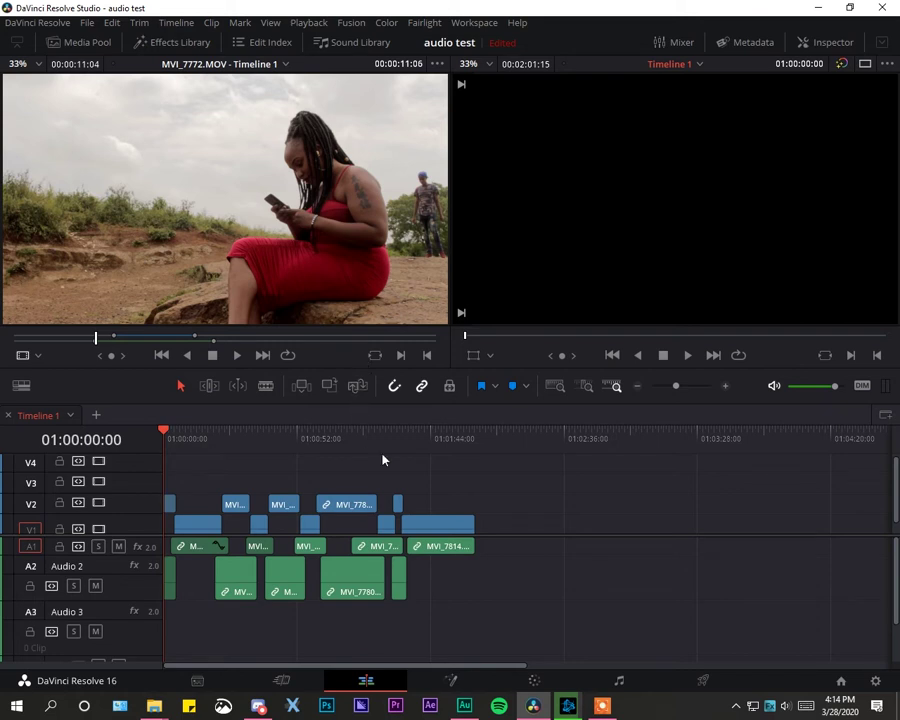
left_click(624, 681)
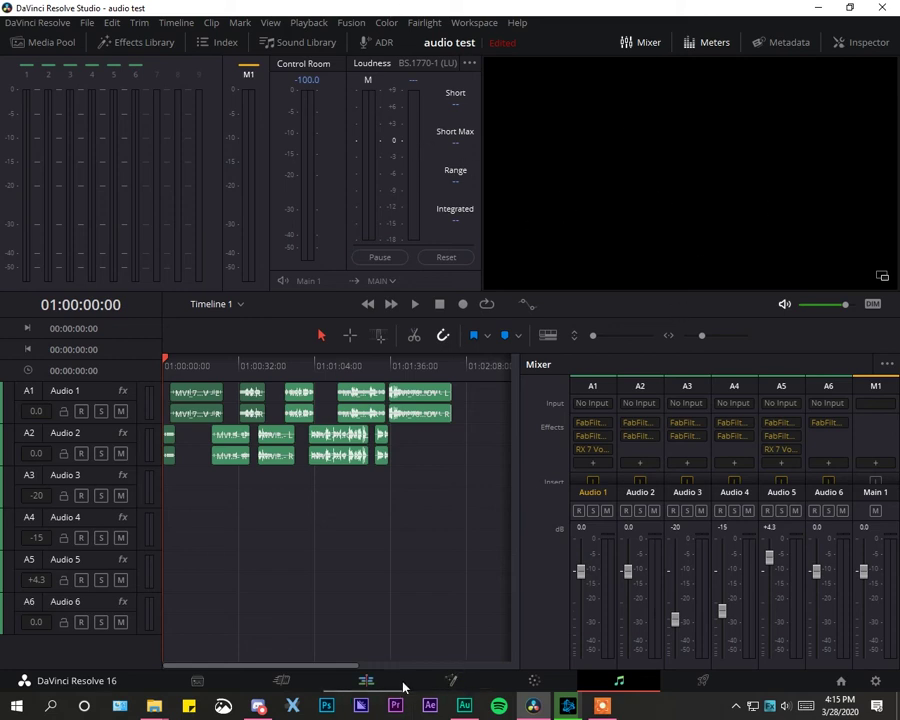
left_click(367, 681)
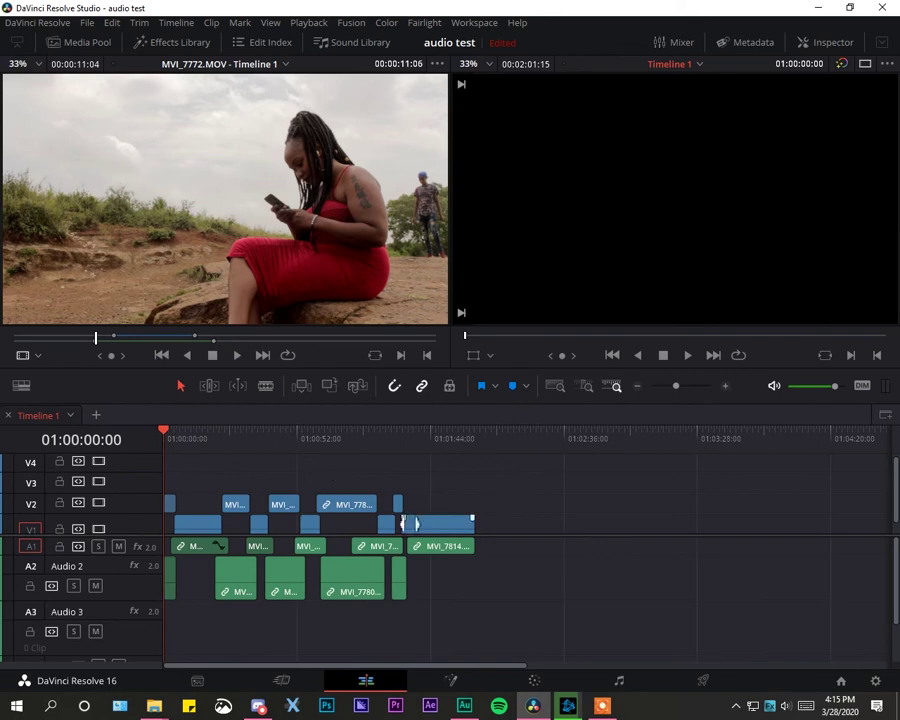
left_click_drag(410, 518, 392, 490)
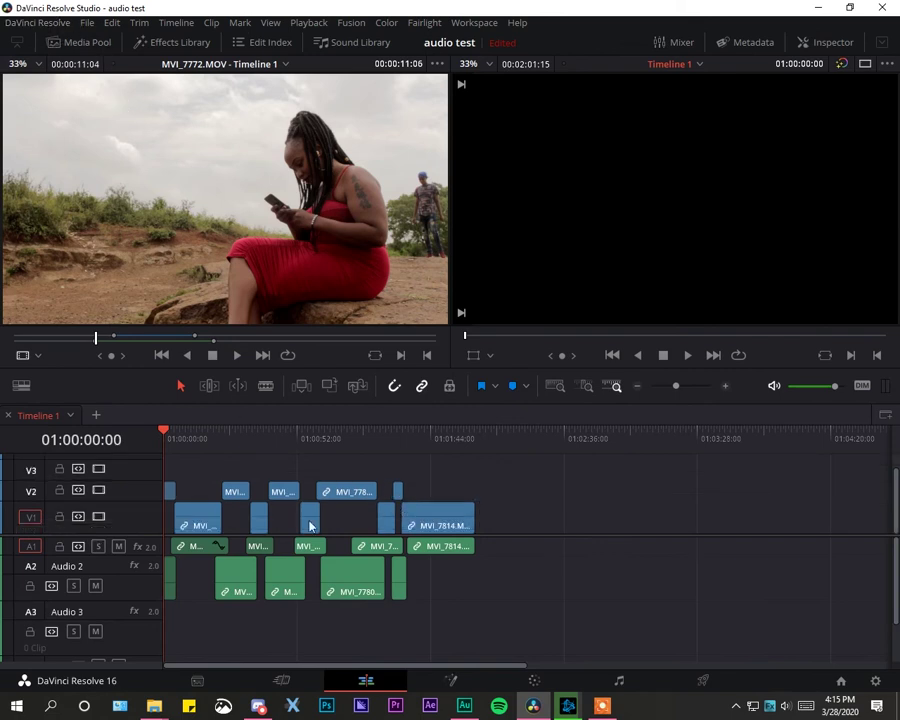
left_click_drag(472, 468, 197, 572)
left_click(444, 631)
Inspect the Premiere XML render settings on the Deliver page and check the audio master destination folder inside kamuti
left_click(704, 682)
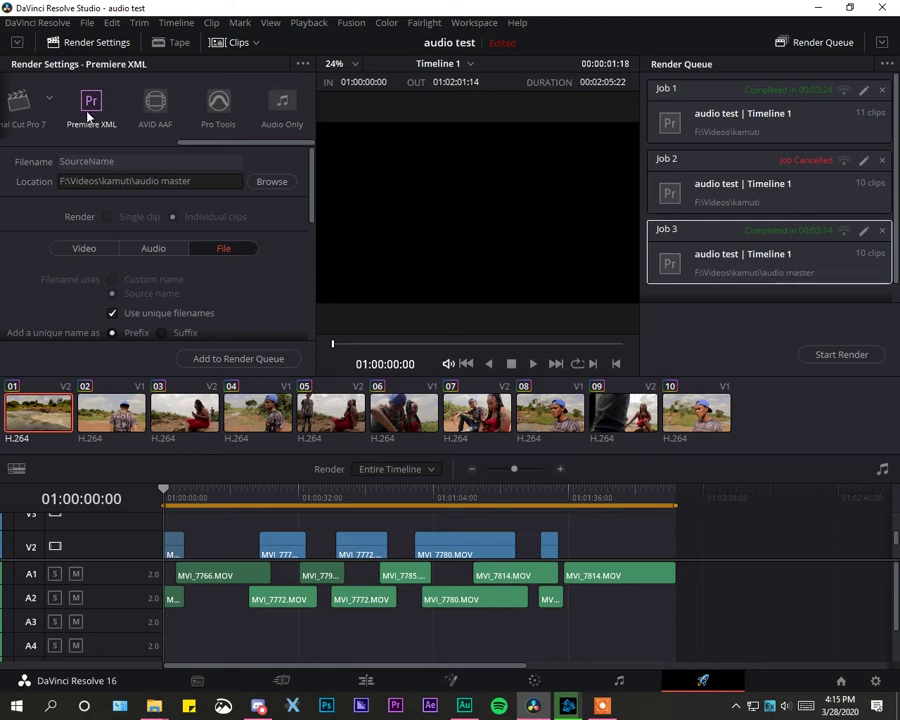
left_click(268, 185)
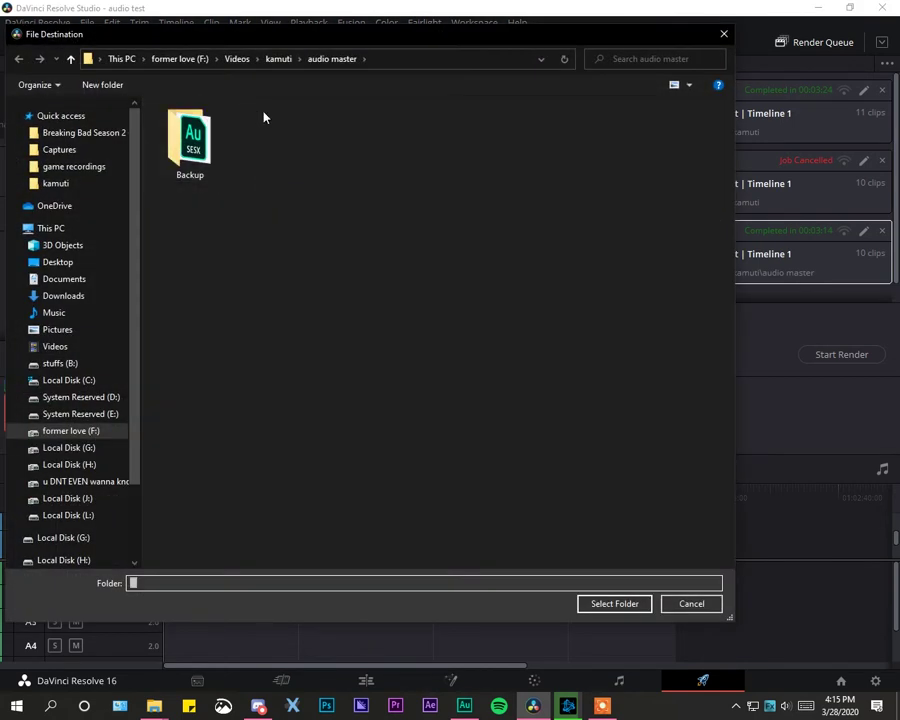
left_click(279, 59)
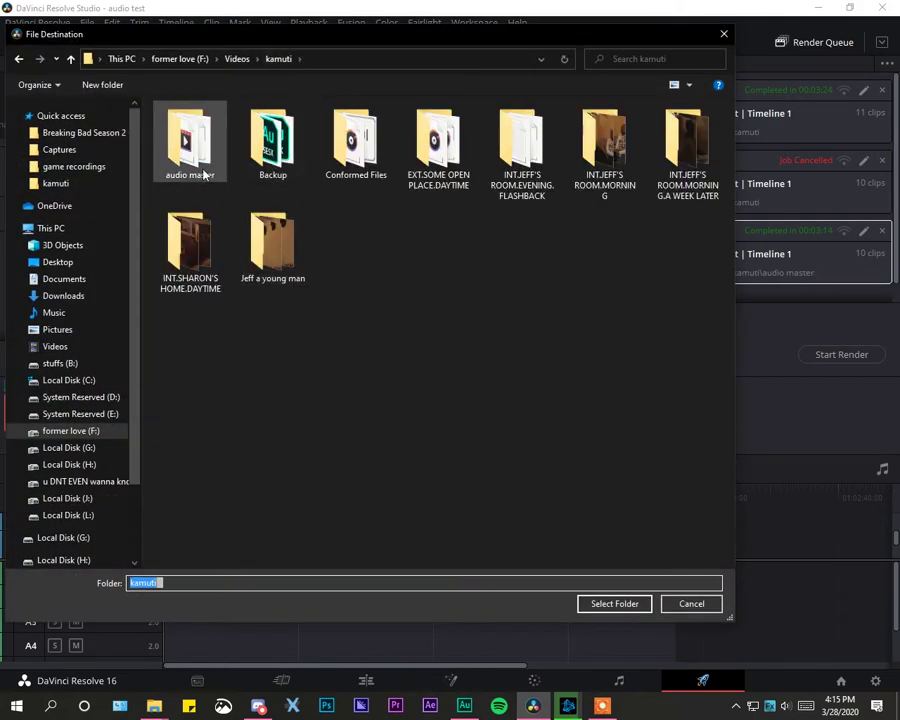
double_click(204, 175)
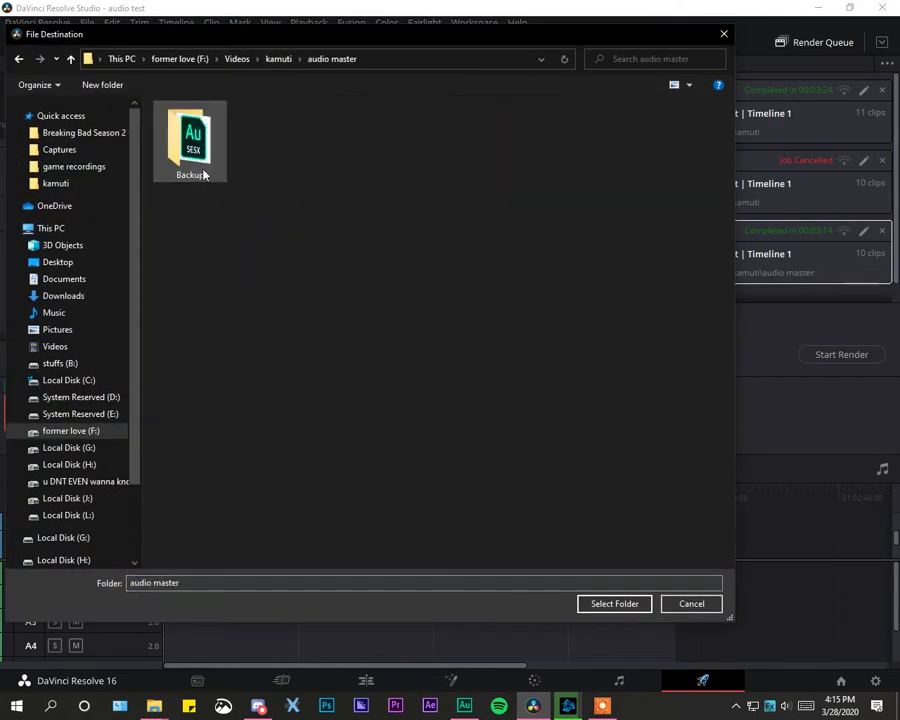
left_click(691, 604)
Switch to File Explorer and examine the rendered clips and timeline file in the kamuti audio master folder
mouse_move(154, 705)
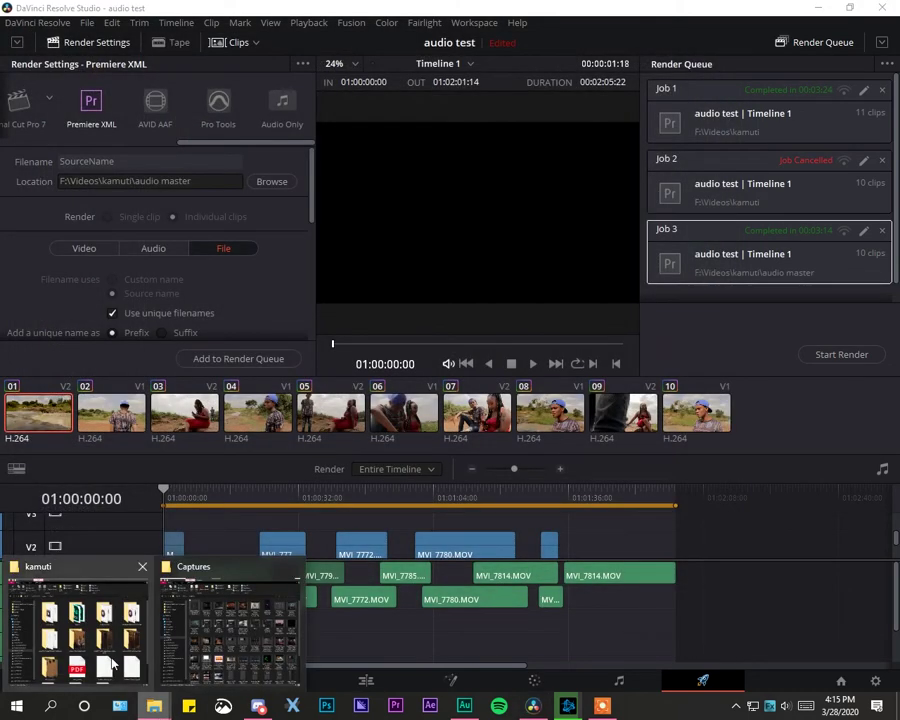
left_click(77, 620)
double_click(166, 136)
scroll(469, 352, "up", 2)
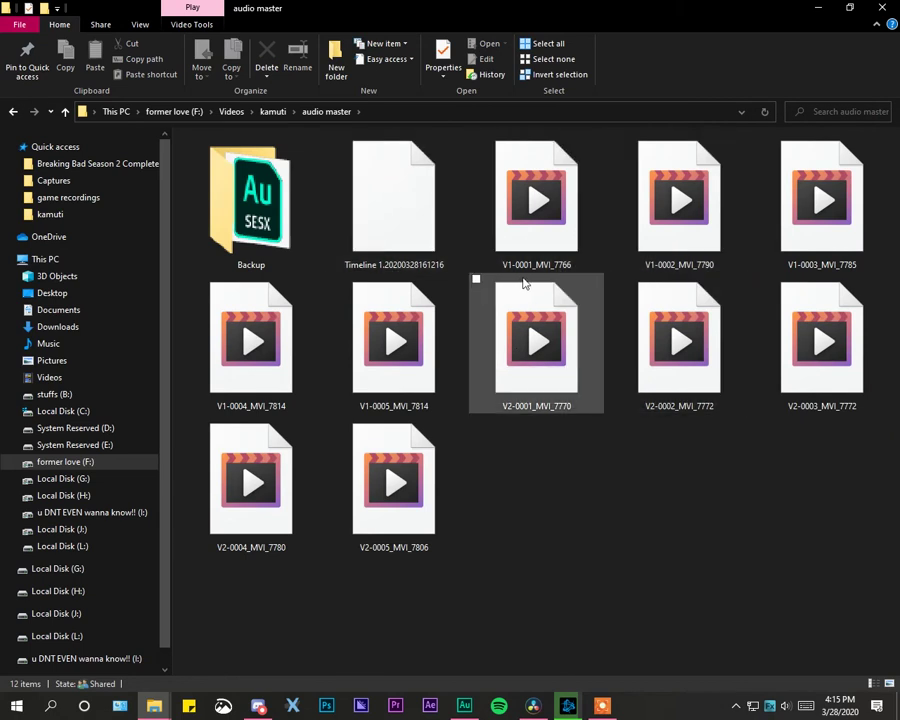
left_click(817, 8)
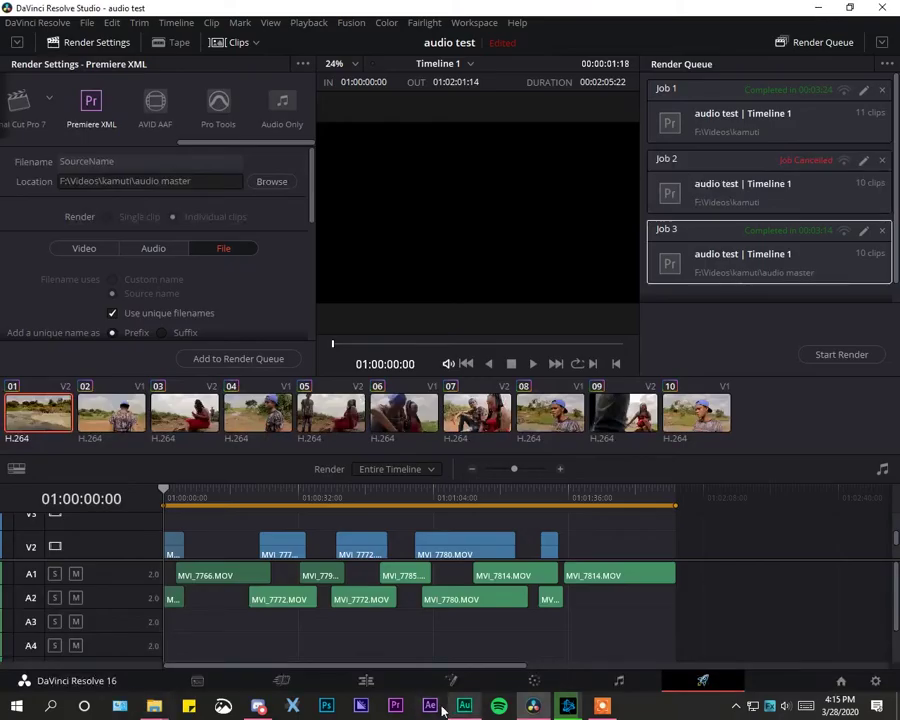
Switch to Adobe Audition and import the file Timeline 1.20200328161216 from the audio master folder
left_click(462, 705)
left_click(11, 22)
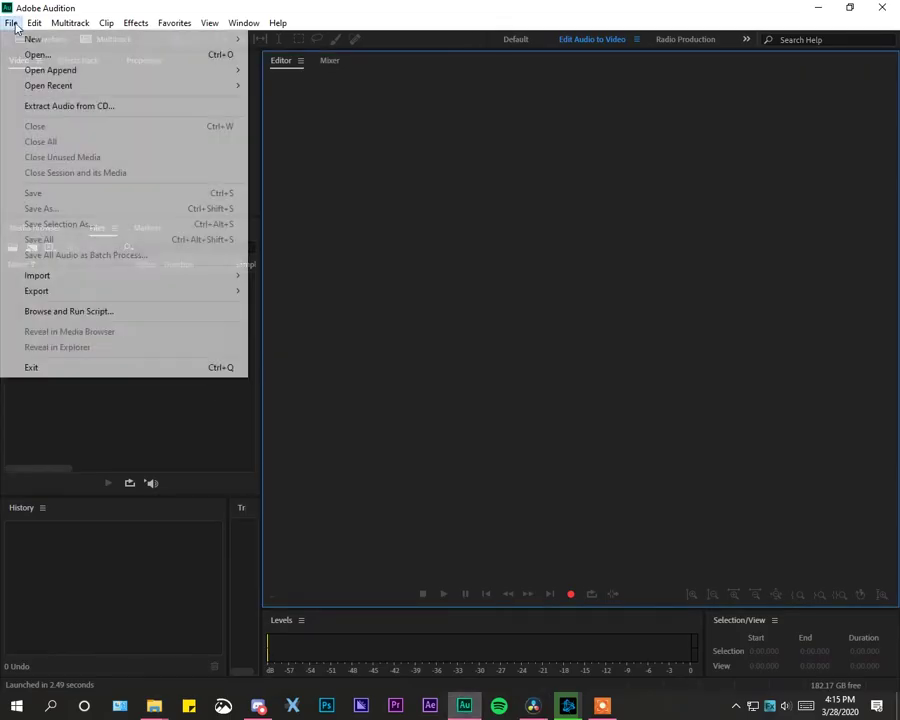
mouse_move(76, 278)
left_click(314, 274)
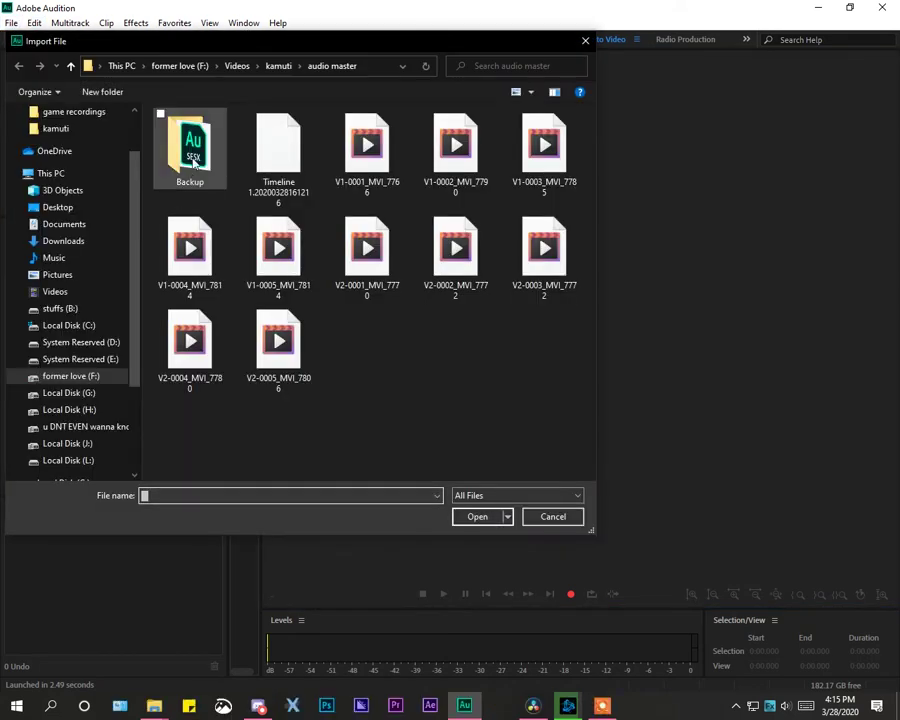
left_click(278, 155)
left_click(466, 513)
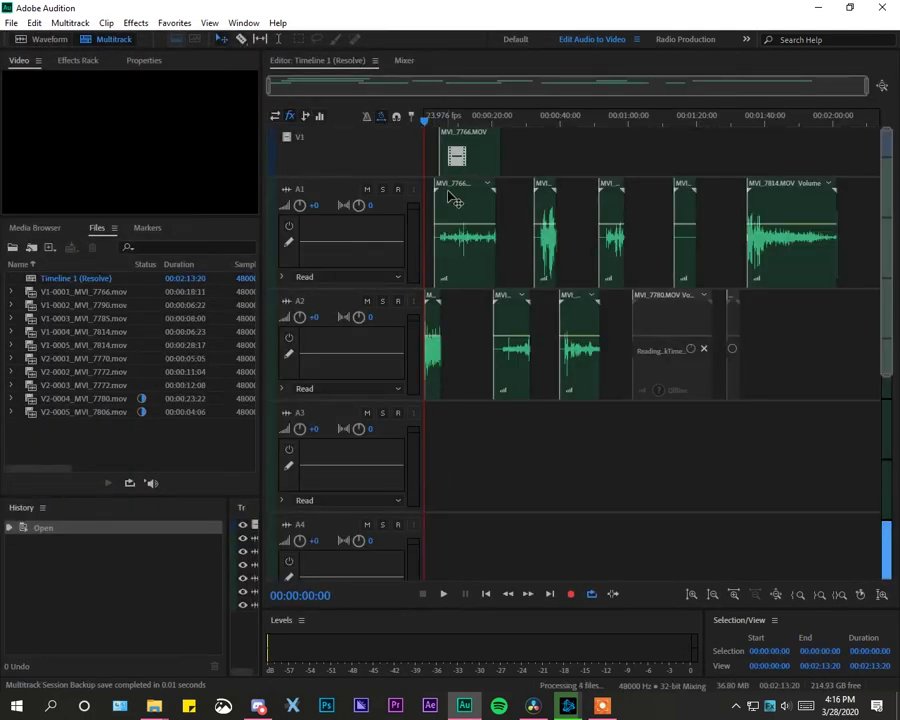
Repeat the import of Timeline 1.20200328161216, browsing to audio master through its parent folder kamuti
left_click(11, 22)
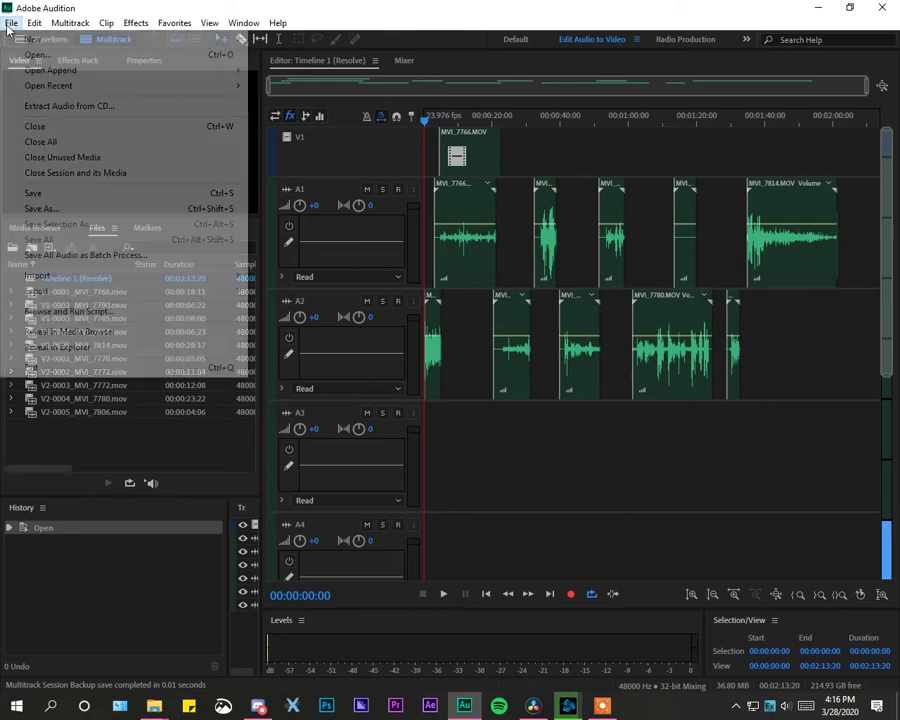
mouse_move(238, 271)
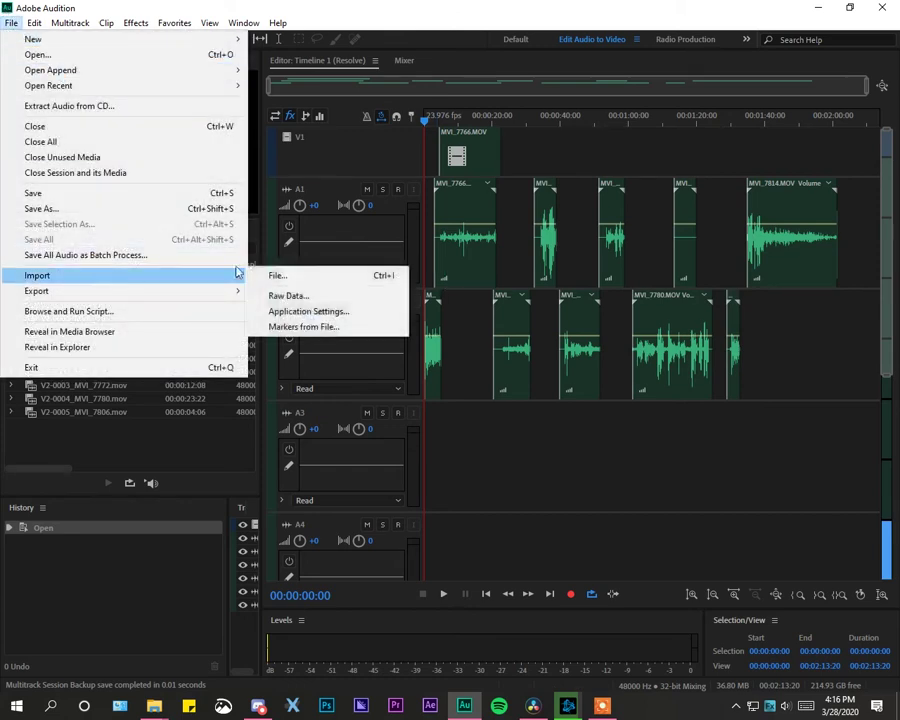
left_click(313, 277)
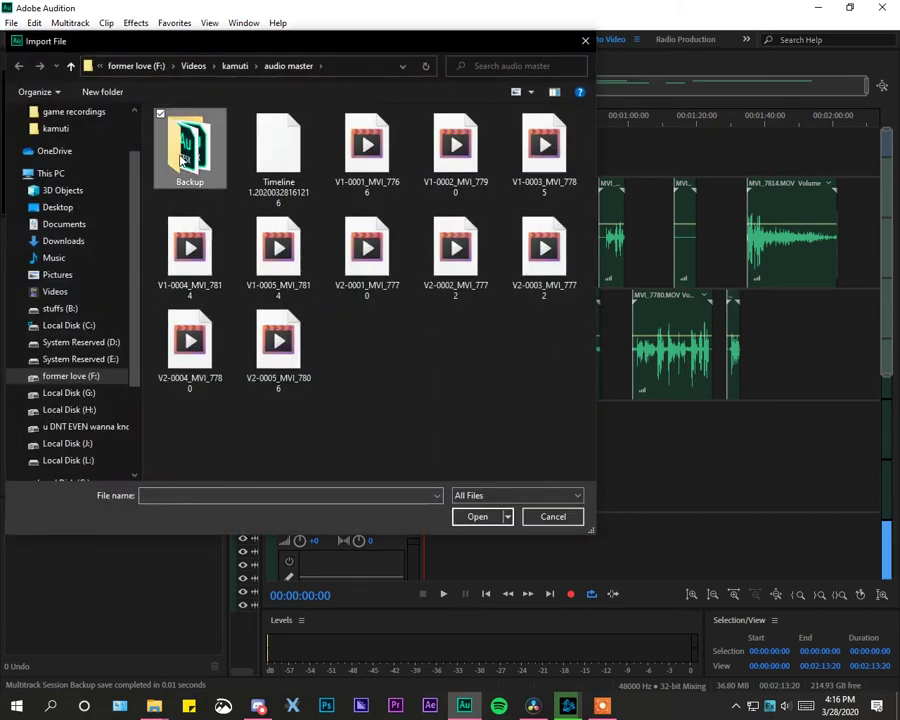
left_click(236, 68)
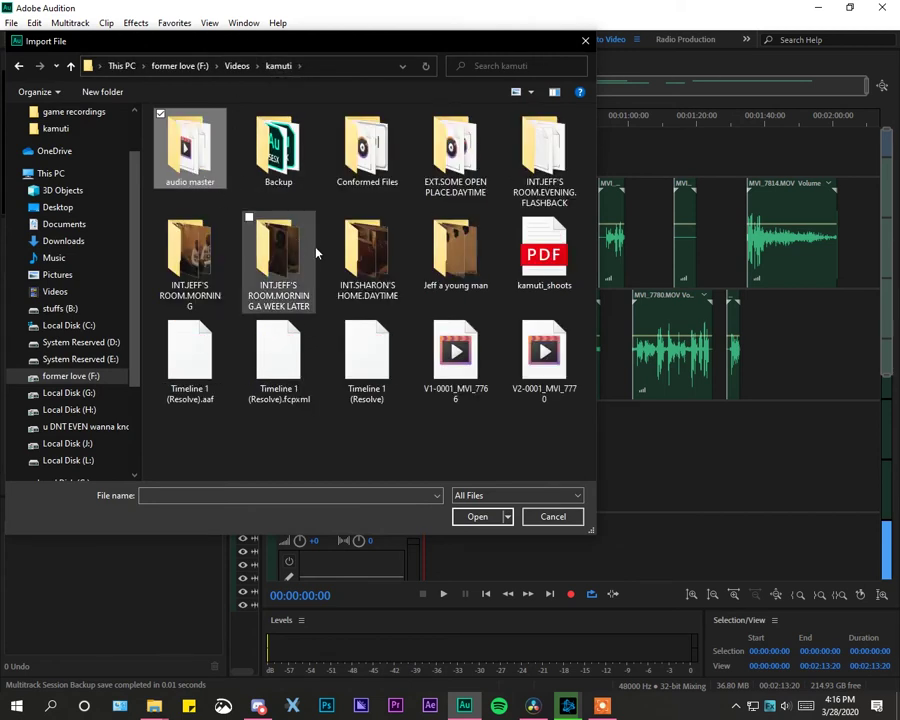
double_click(212, 170)
left_click(288, 175)
left_click(479, 517)
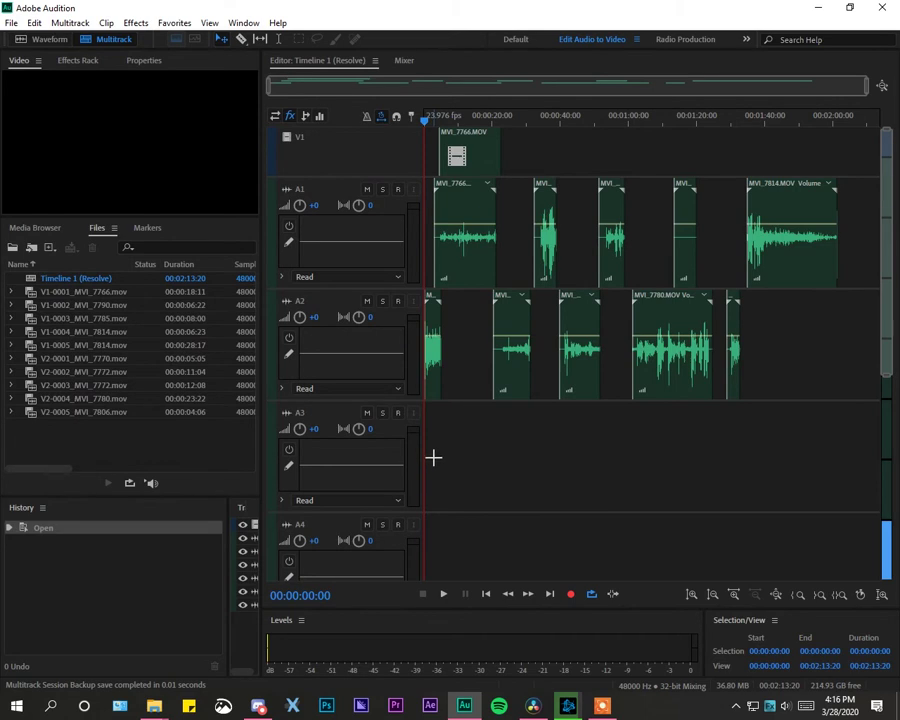
Play the imported multitrack session from several points along the timeline to check its picture and sound
key("space")
left_click(503, 118)
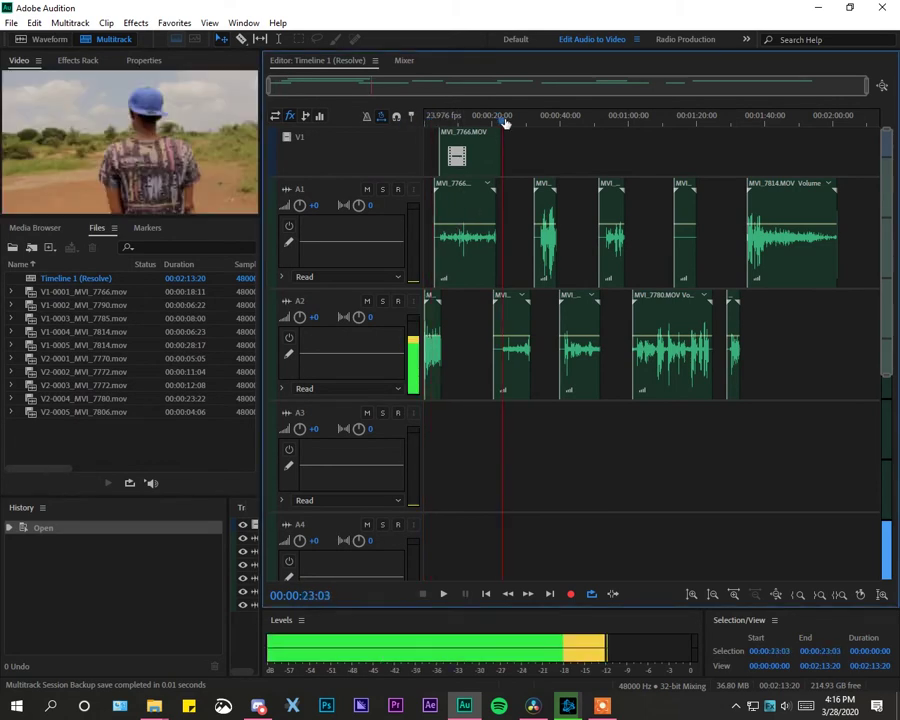
left_click(463, 118)
left_click(532, 118)
key("space")
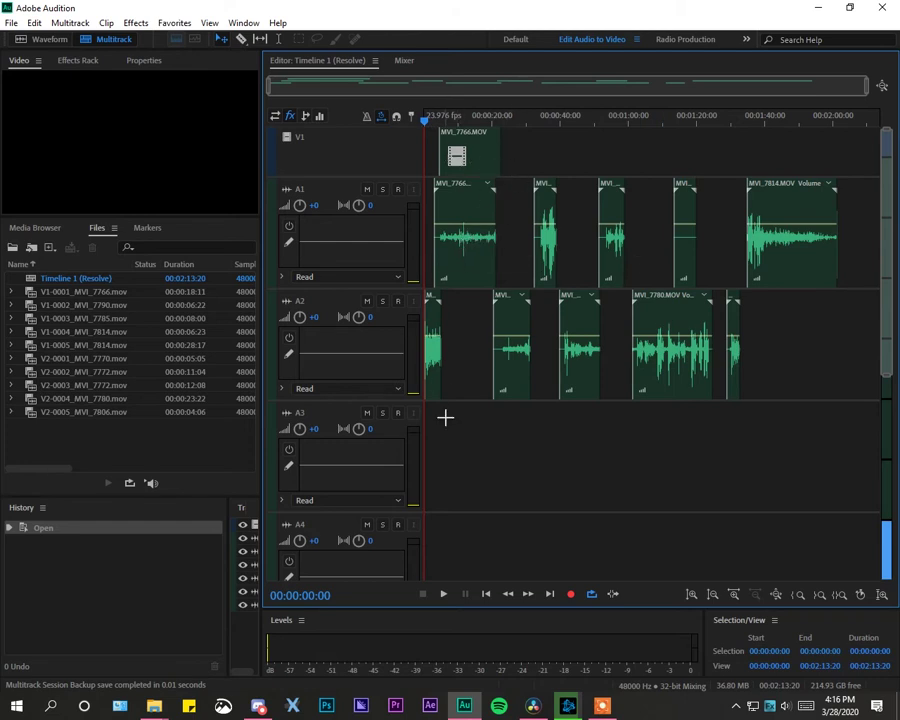
Trim the end of the MVI_7770 clip on track A2 to just after the MVI_7766 clip starts on A1
scroll(458, 408, "up", 2)
scroll(456, 404, "down", 3)
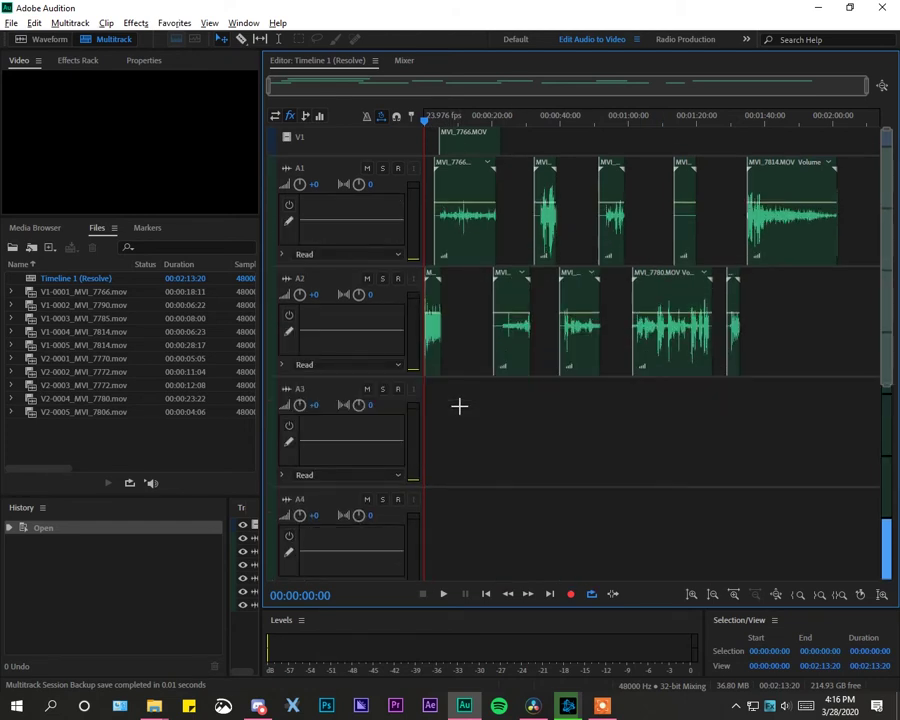
left_click(437, 302)
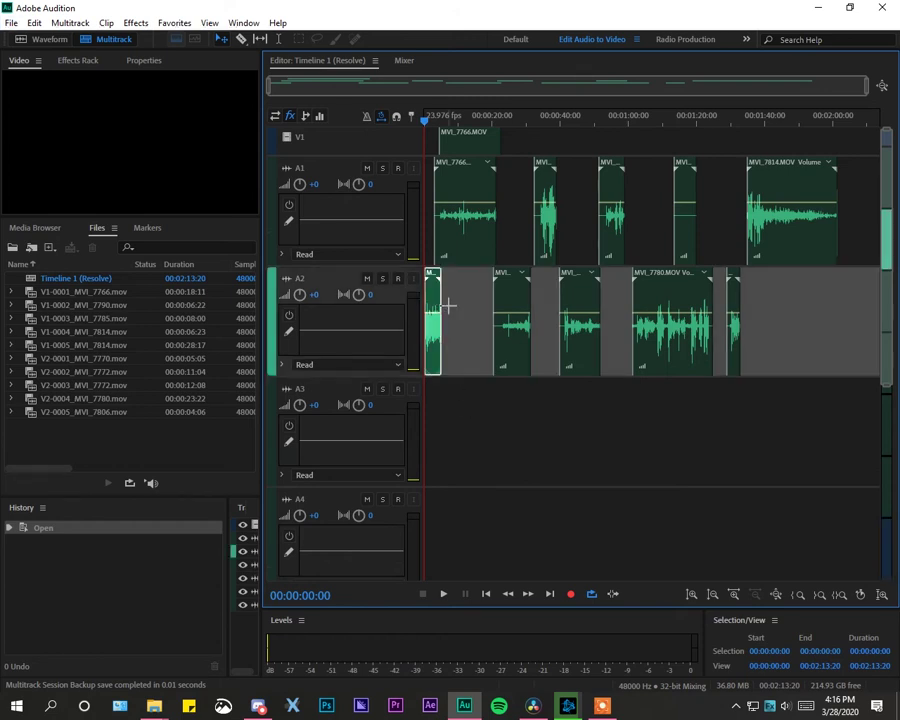
mouse_move(439, 290)
left_mouse_down()
mouse_move(494, 293)
mouse_move(434, 301)
left_mouse_up()
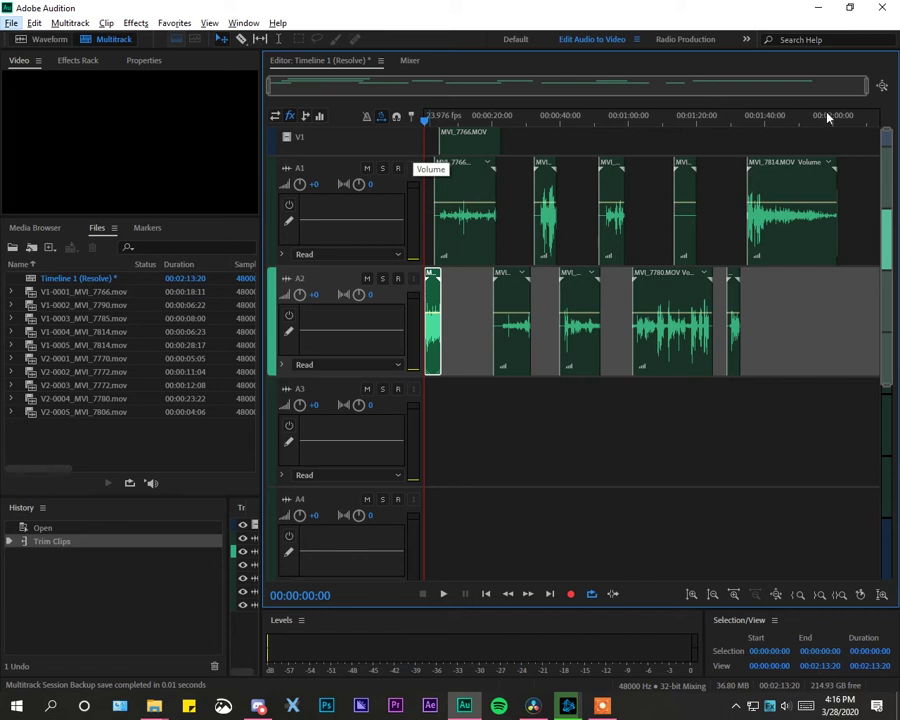
left_click_drag(868, 90, 319, 120)
scroll(663, 285, "down", 2)
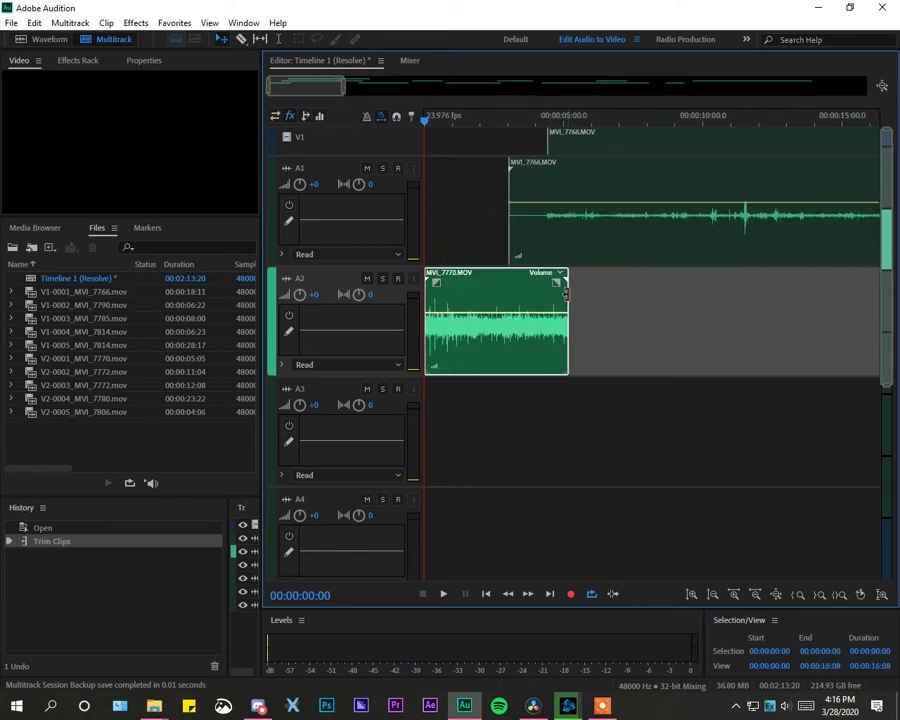
left_click_drag(566, 284, 526, 284)
Try trimming the start and extending the end of the first MVI_7772 clip on track A2, undoing both changes
left_click_drag(423, 124, 657, 150)
left_click_drag(341, 95, 551, 95)
left_click(582, 284)
left_click_drag(582, 284, 405, 300)
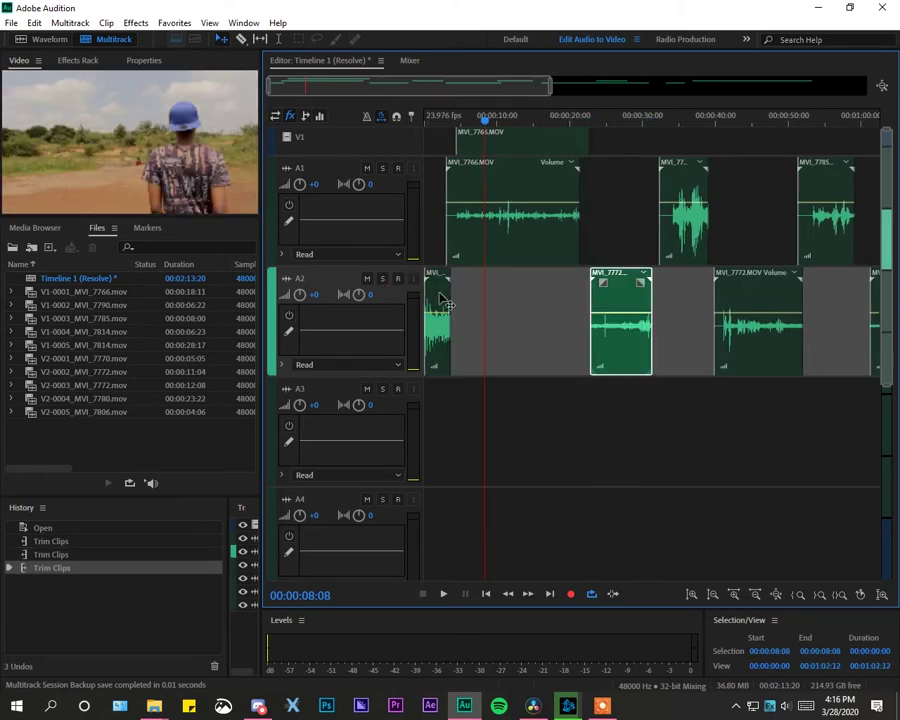
left_click_drag(602, 304, 596, 310)
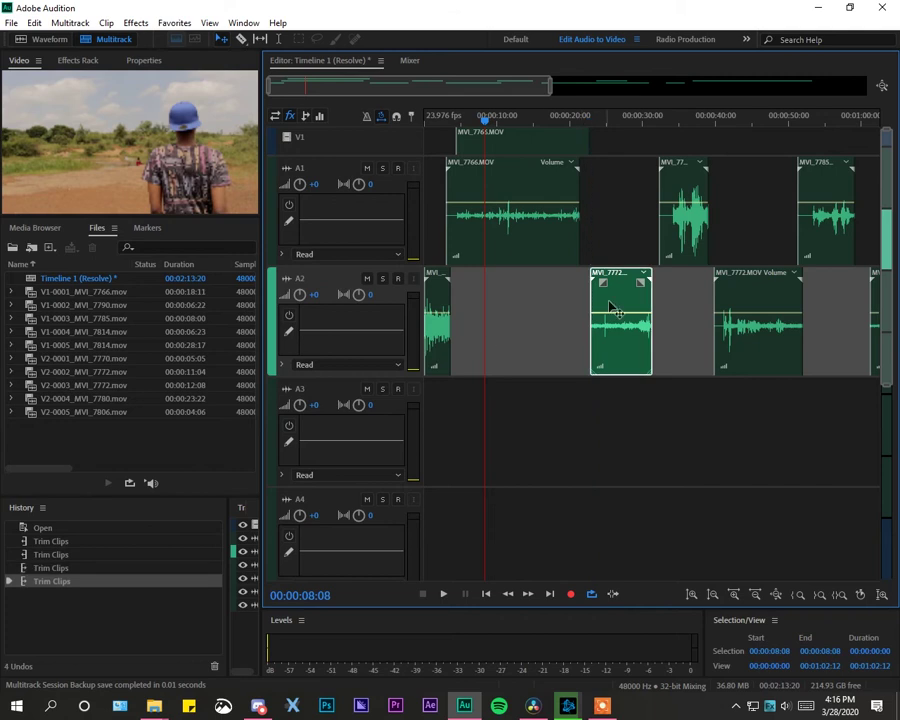
key("ctrl+z")
key("ctrl+z")
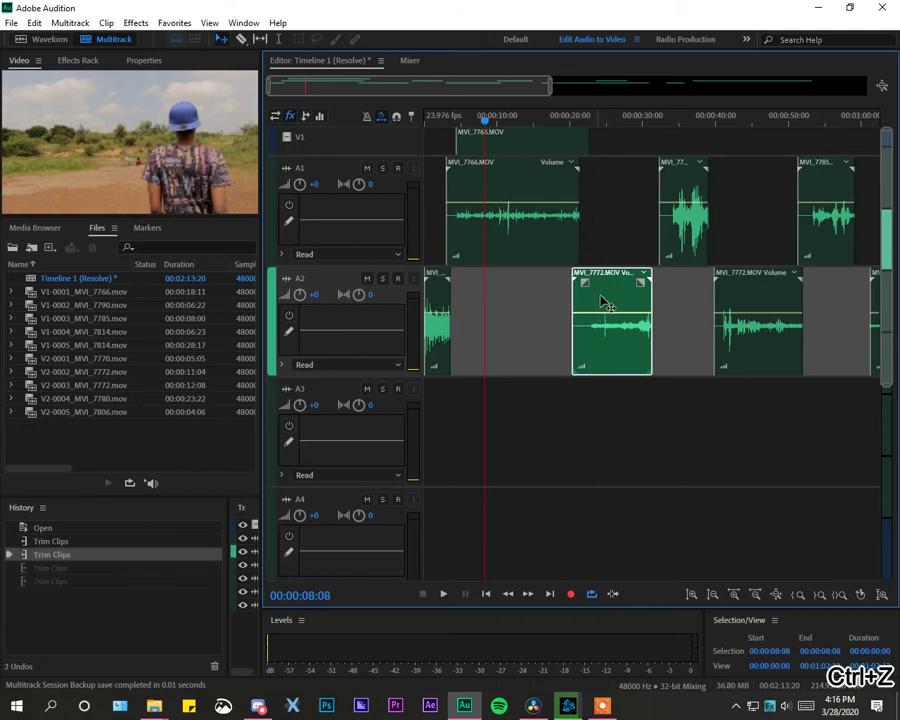
left_click_drag(648, 282, 706, 296)
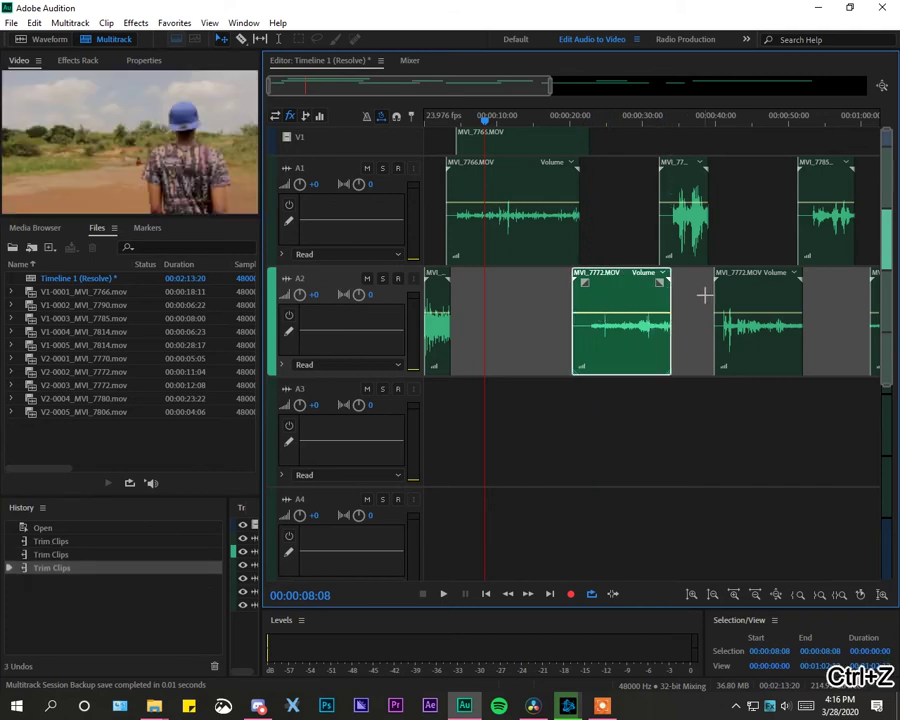
key("ctrl+z")
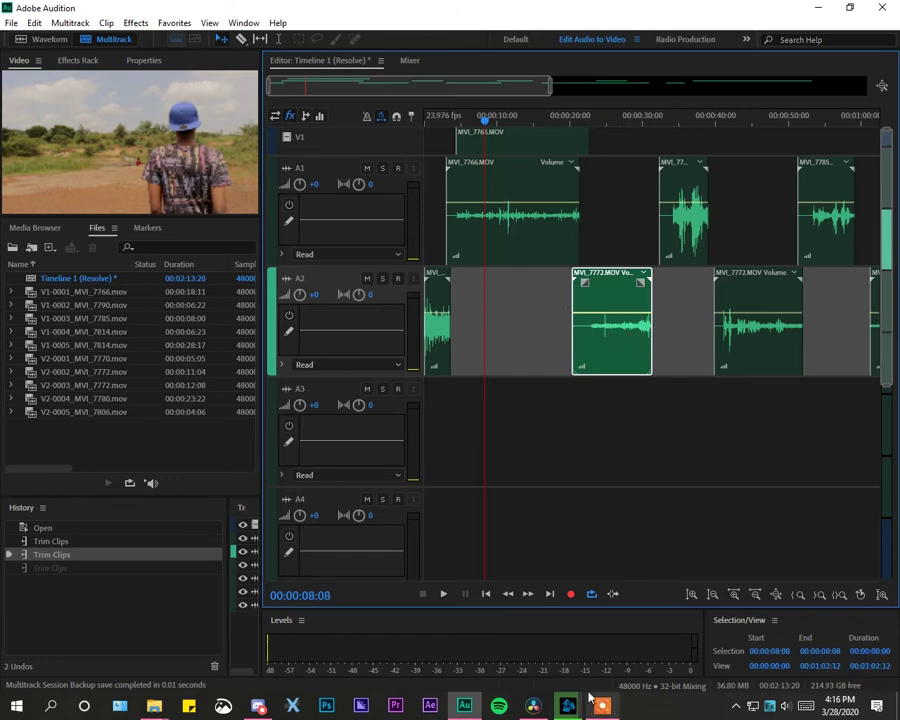
Switch to DaVinci Resolve's Edit page and point out the Export AAF, XML command for Timeline 1
left_click(533, 705)
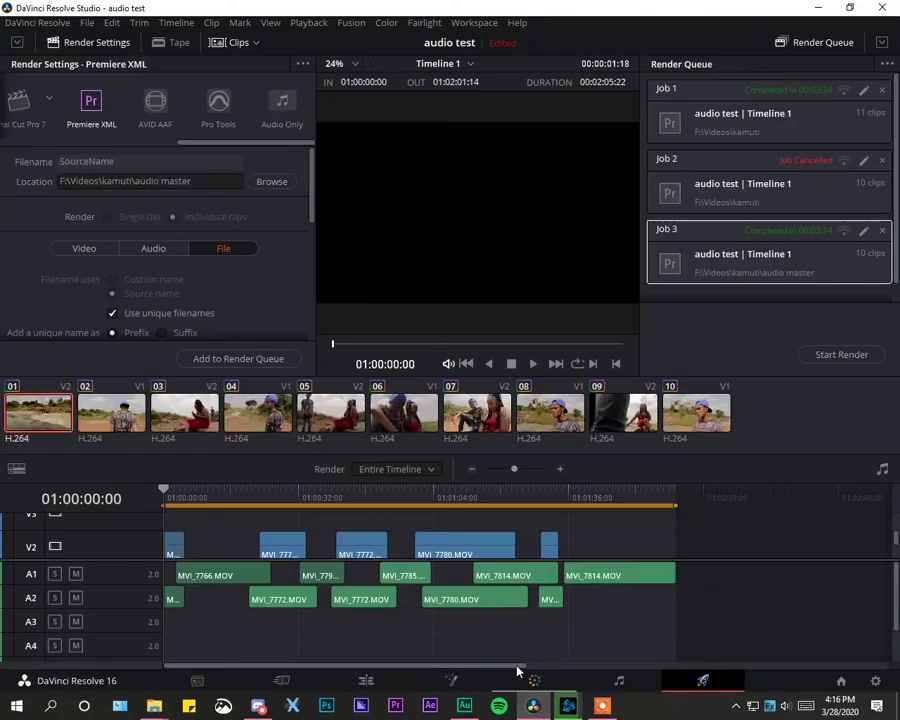
left_click(366, 680)
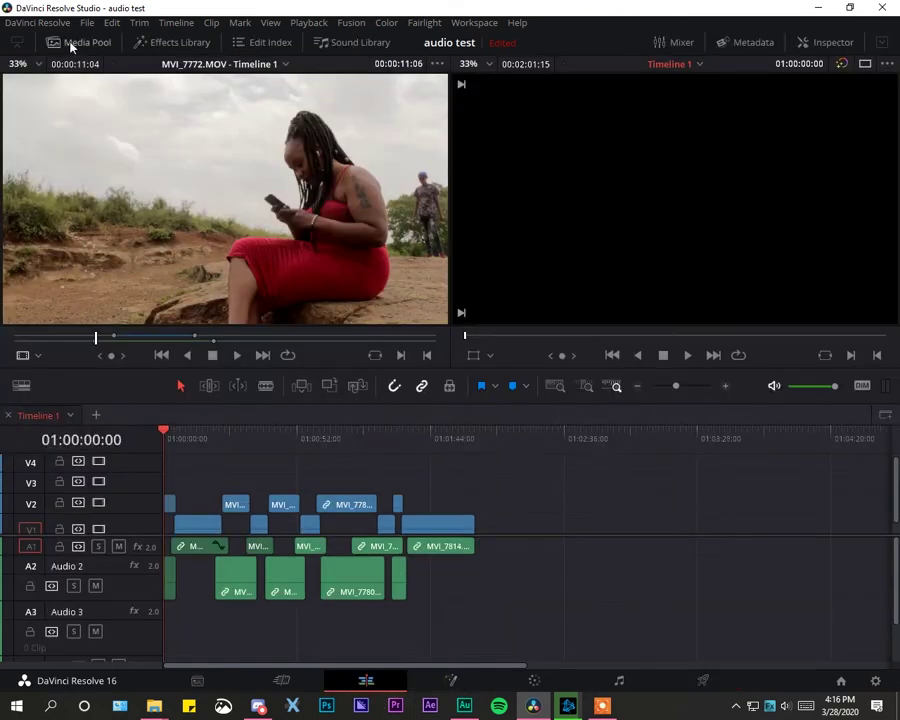
left_click(86, 22)
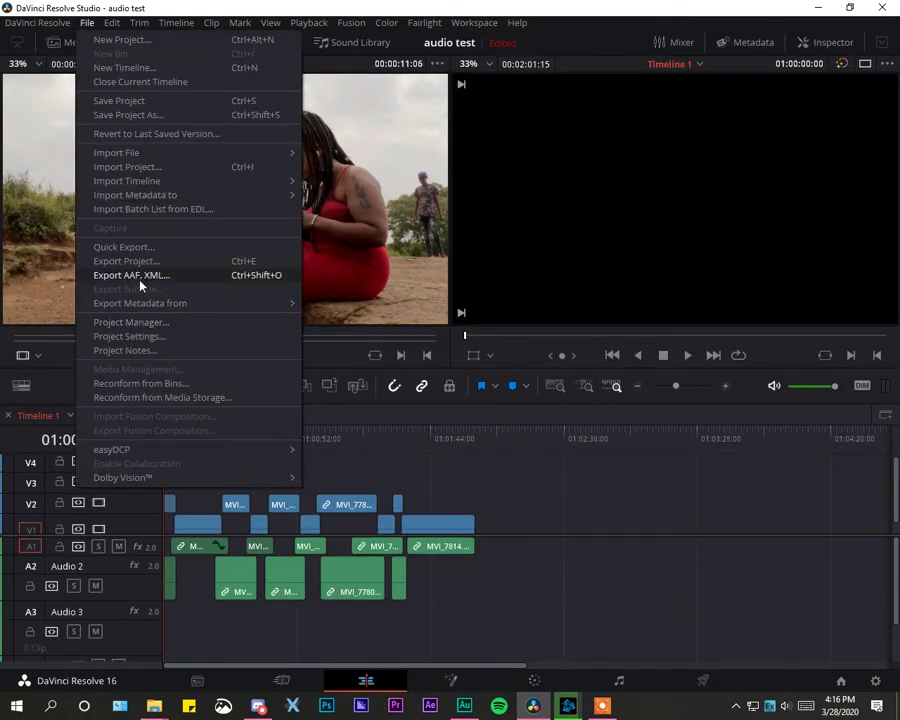
Look up the exported Timeline 1 (Resolve) files in the kamuti folder in File Explorer, and return to Adobe Audition
left_click(160, 706)
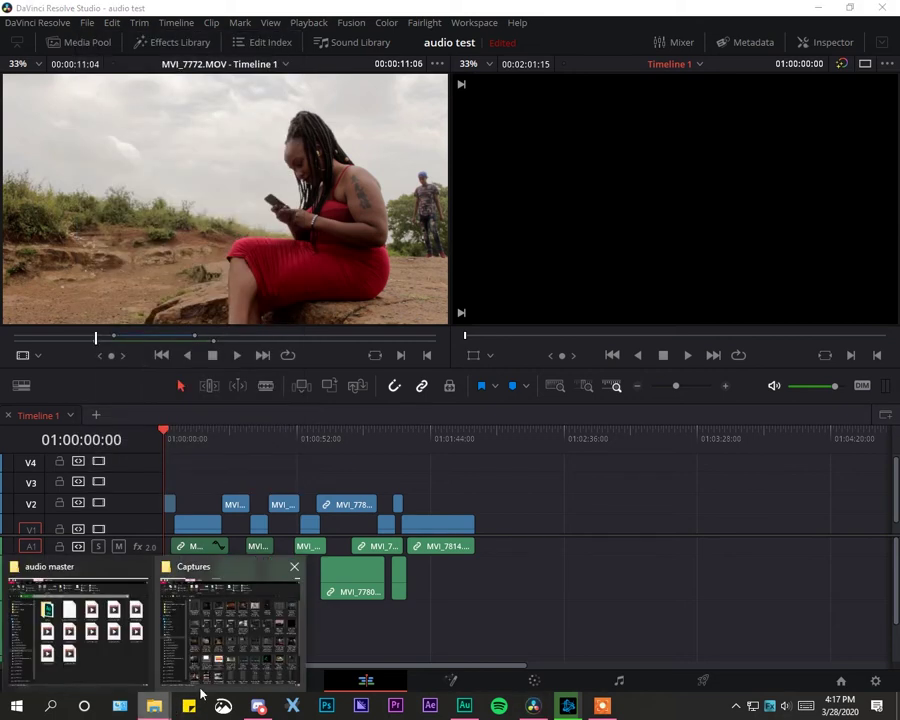
left_click(78, 620)
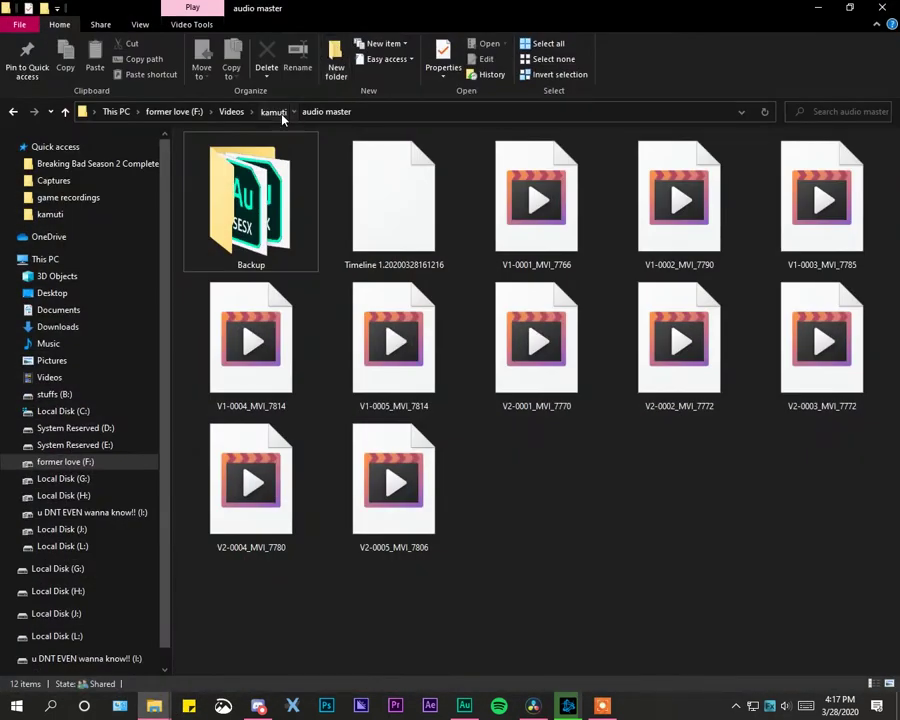
left_click(283, 118)
scroll(757, 569, "down", 2)
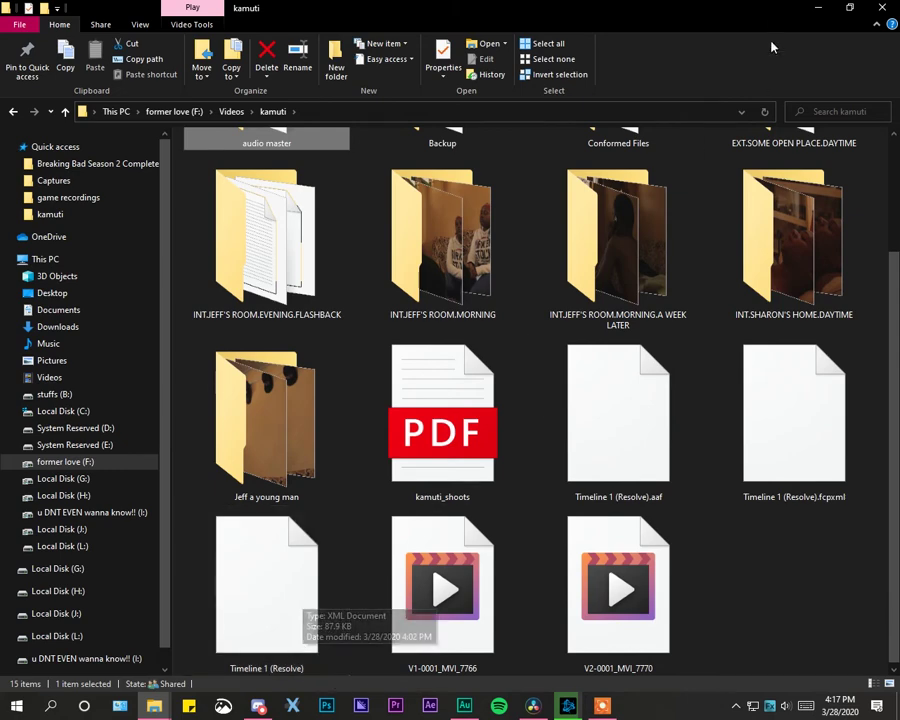
left_click(818, 7)
left_click(465, 706)
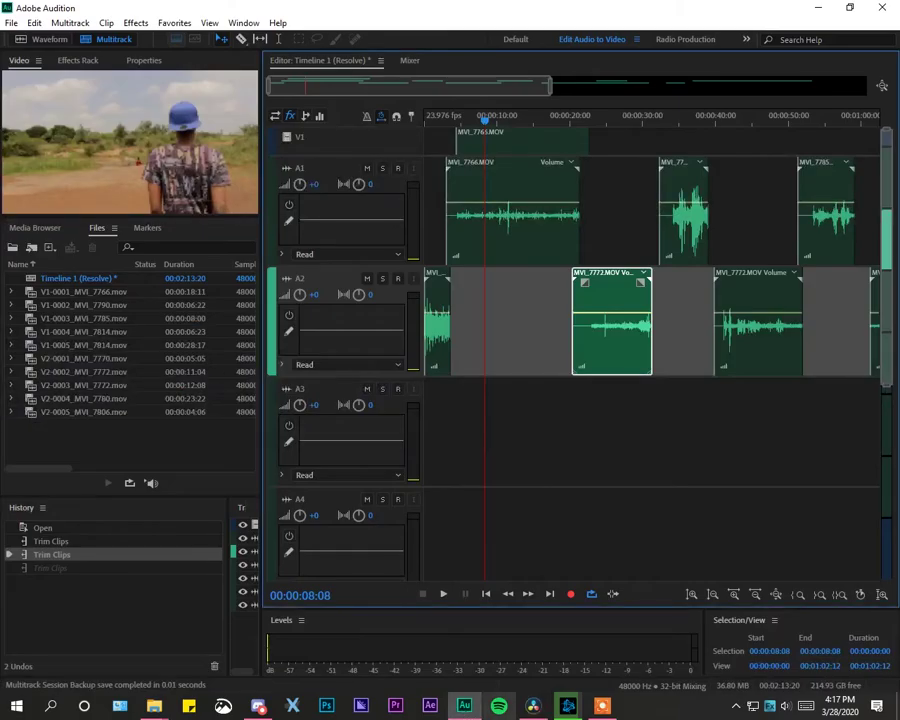
left_click(34, 22)
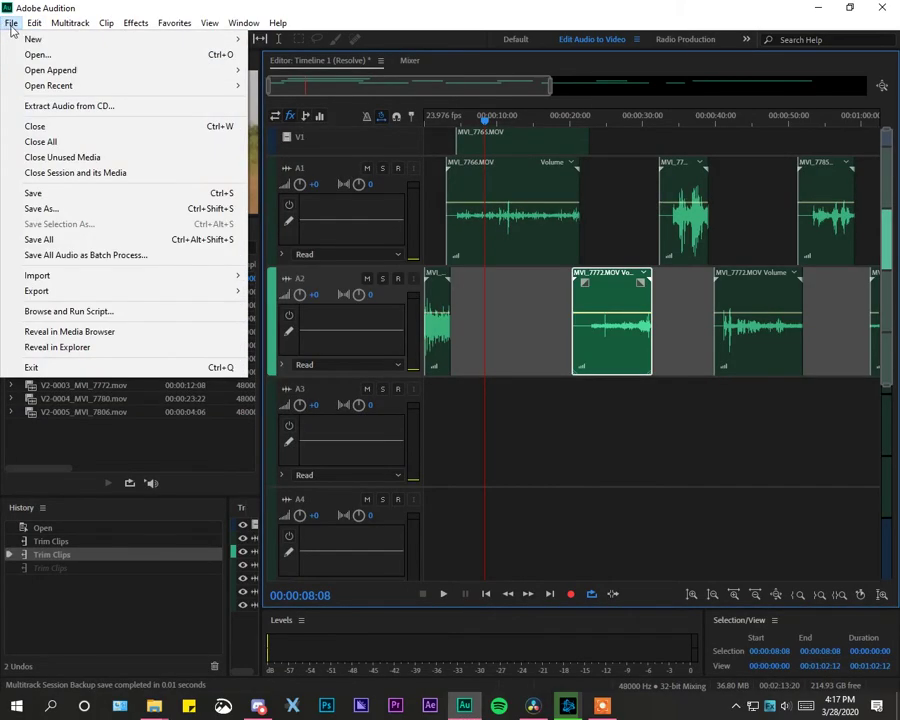
left_click(450, 390)
left_click(10, 23)
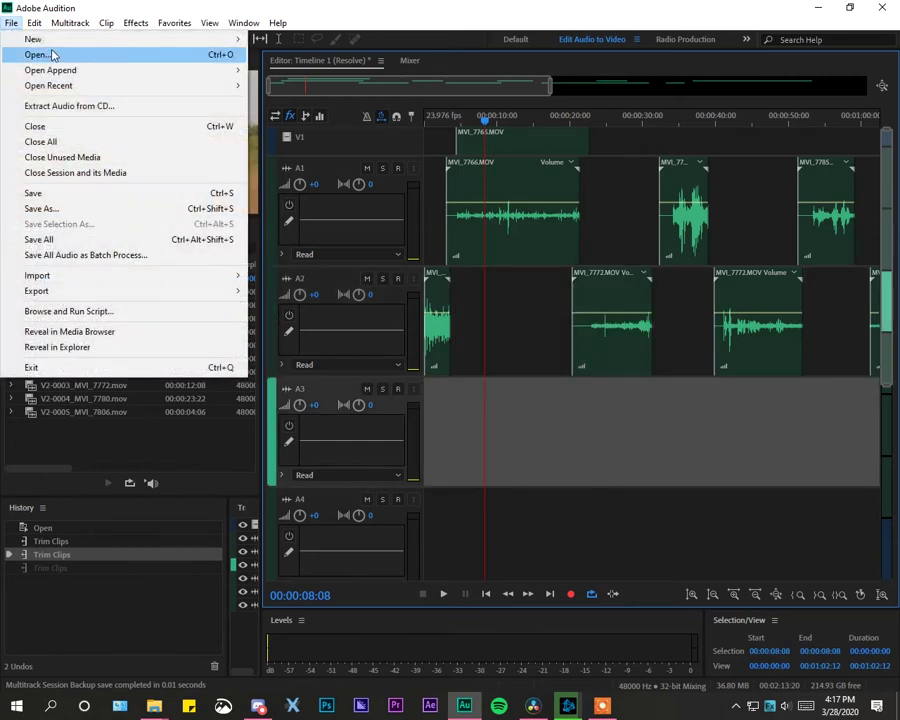
mouse_move(32, 38)
left_click(318, 38)
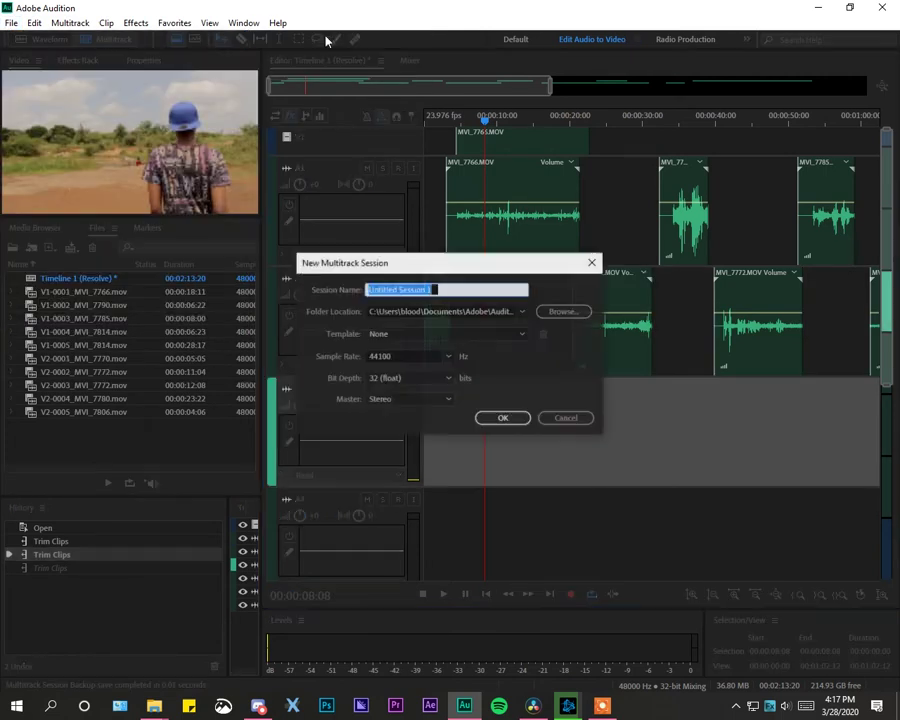
left_click(566, 417)
Close the Timeline 1 (Resolve) session and Audition without saving any changes, and relaunch Audition
key("ctrl+w")
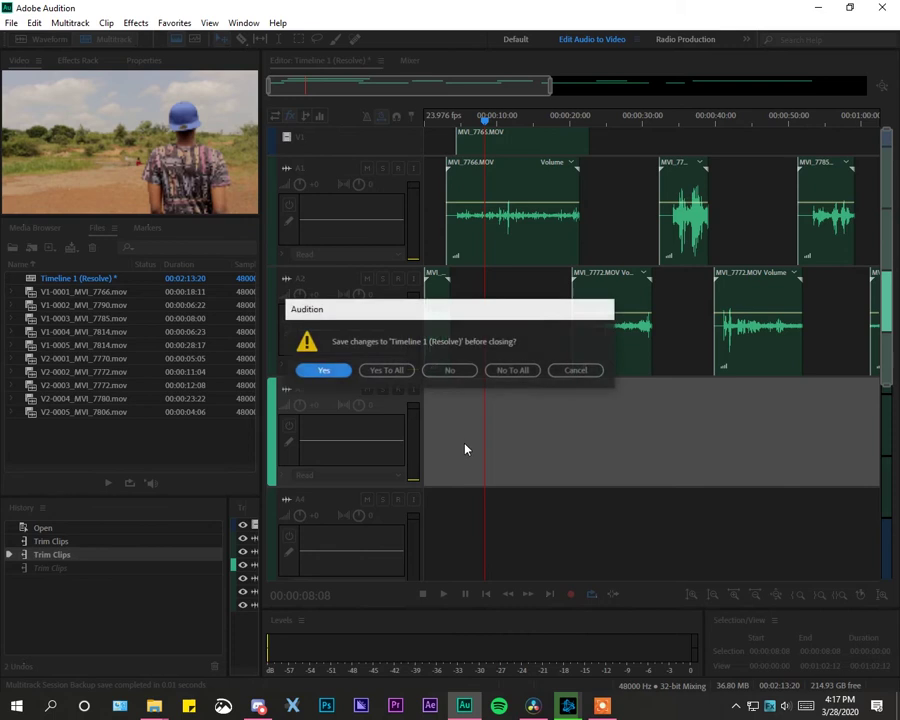
left_click(512, 370)
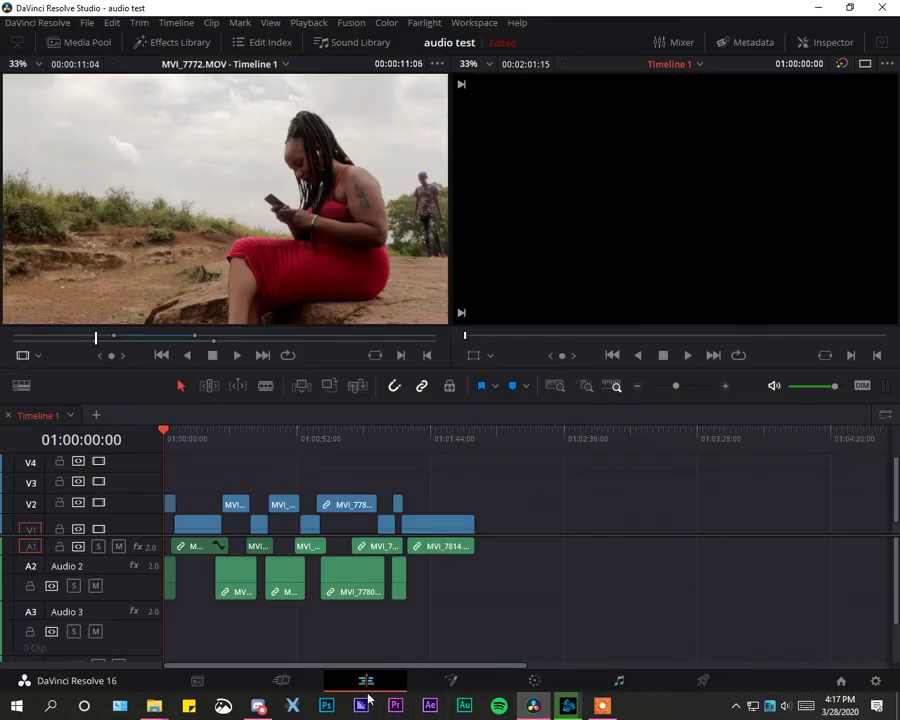
left_click(464, 706)
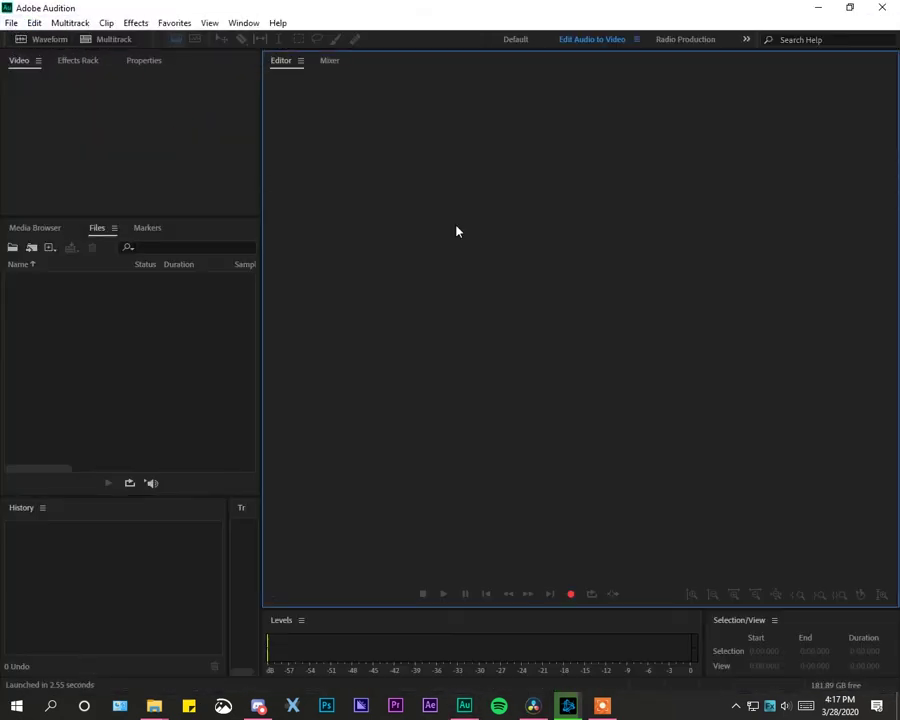
Import the Timeline 1 (Resolve) XML file from the kamuti folder as a multitrack session
left_click(11, 22)
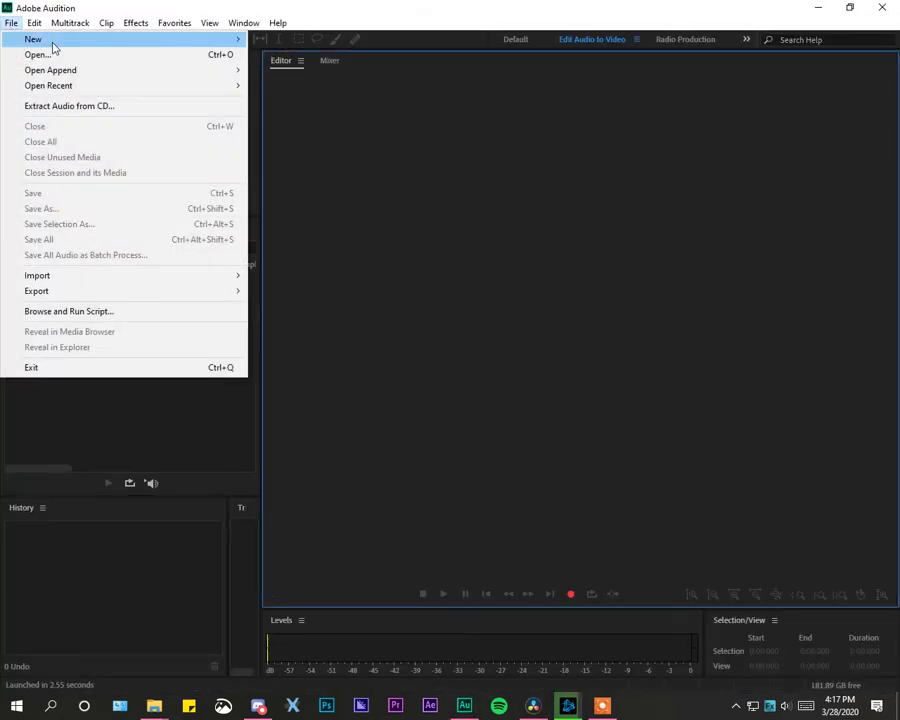
mouse_move(52, 38)
mouse_move(64, 276)
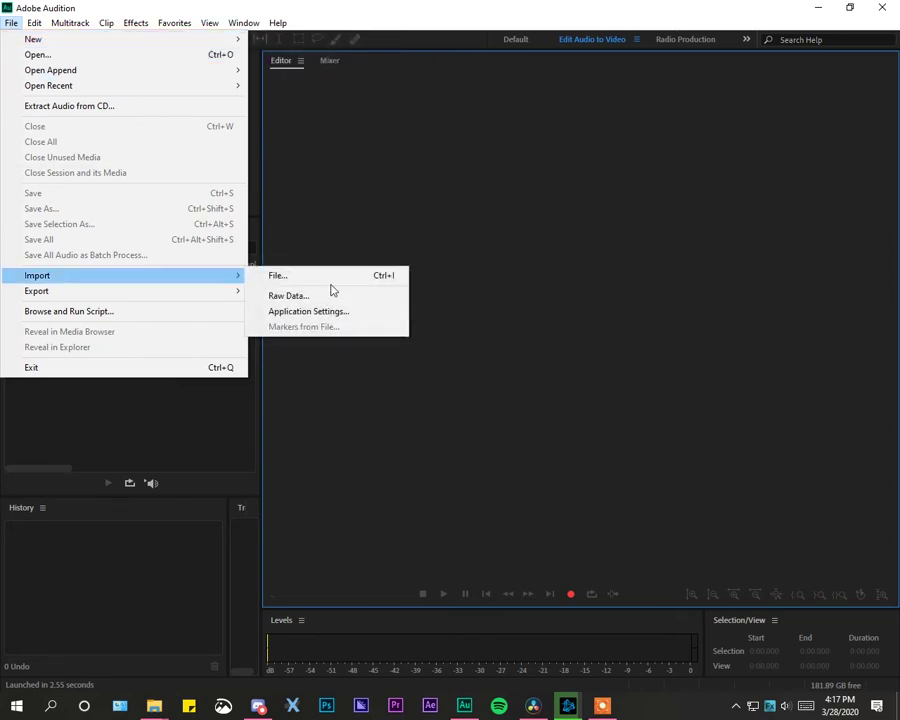
left_click(322, 276)
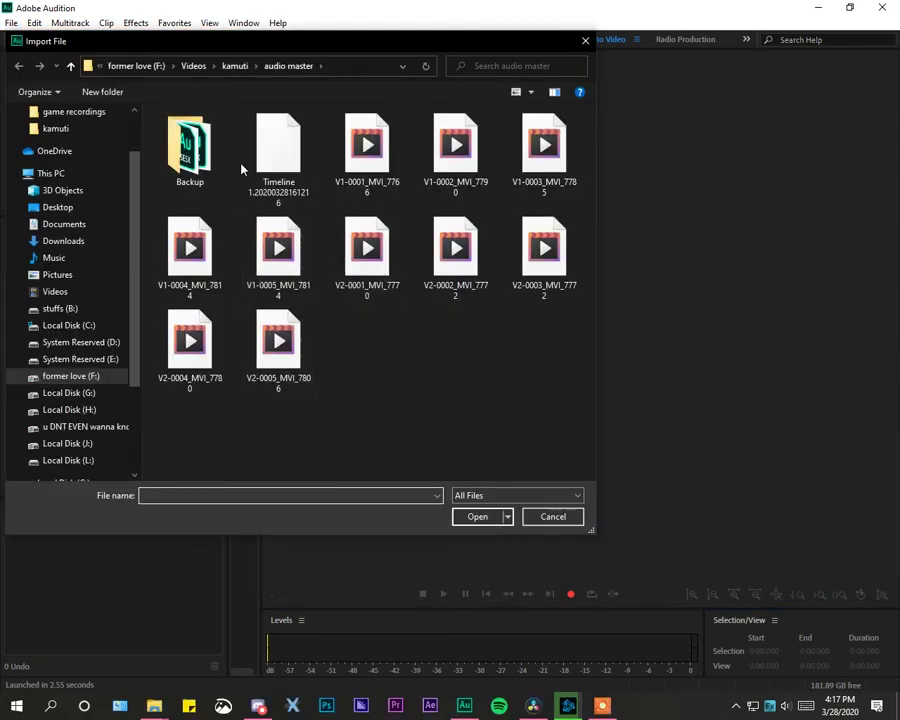
left_click(240, 64)
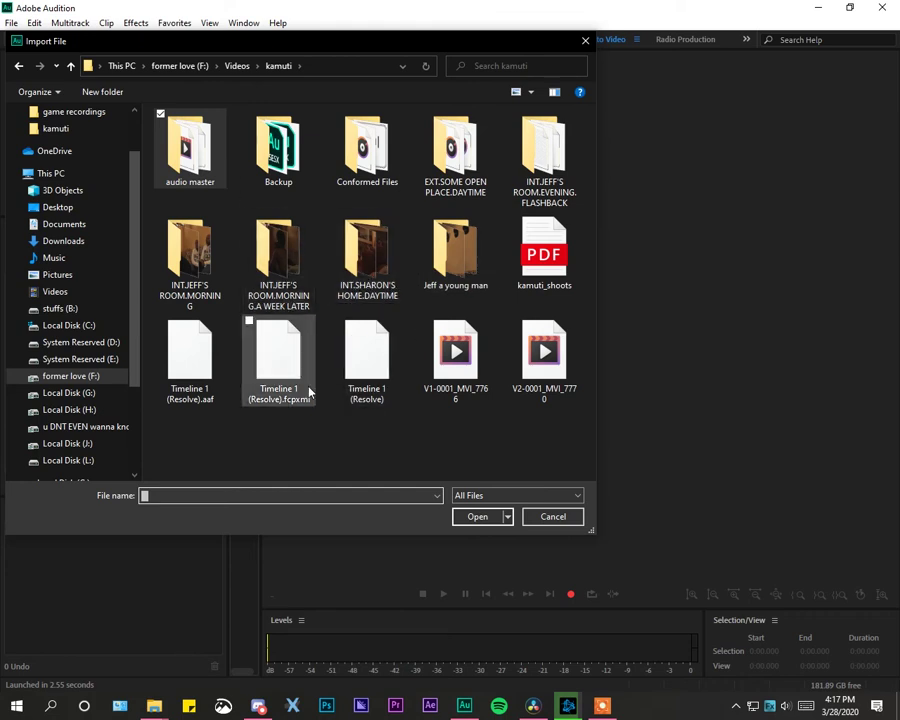
left_click(362, 398)
double_click(352, 368)
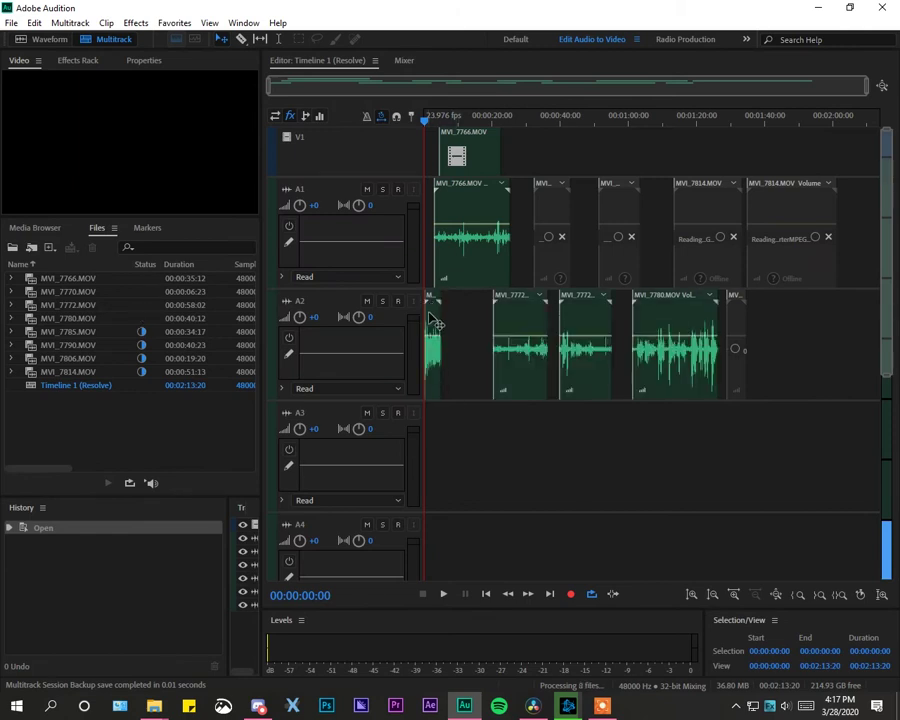
Try trimming the end of the MVI_7770 clip on track A2, with the playhead placed at 00:00:03:22
left_click_drag(438, 311, 440, 311)
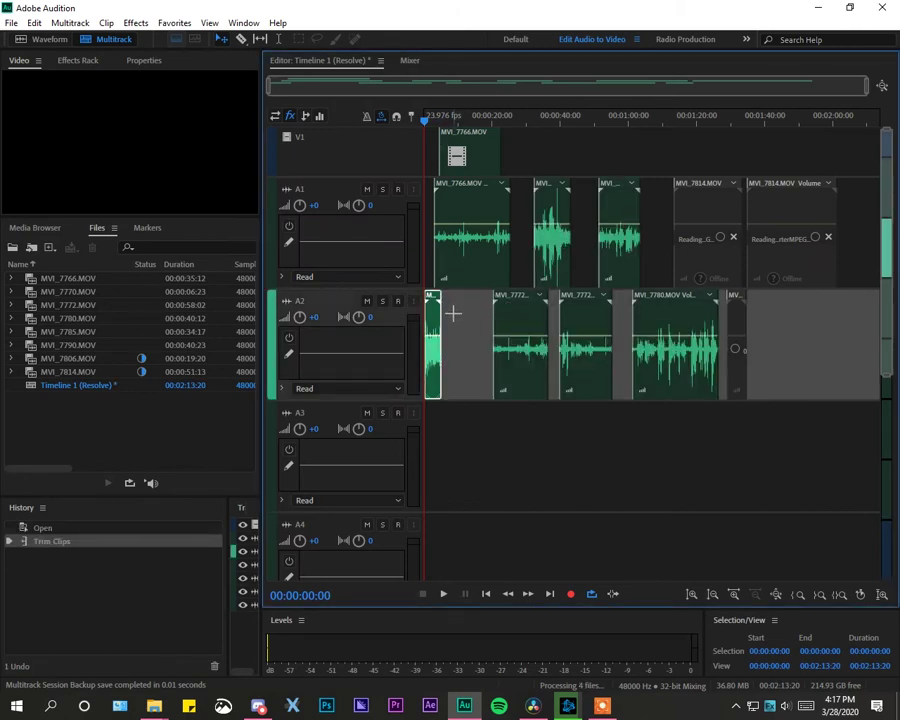
scroll(465, 336, "up", 2)
scroll(465, 336, "down", 2)
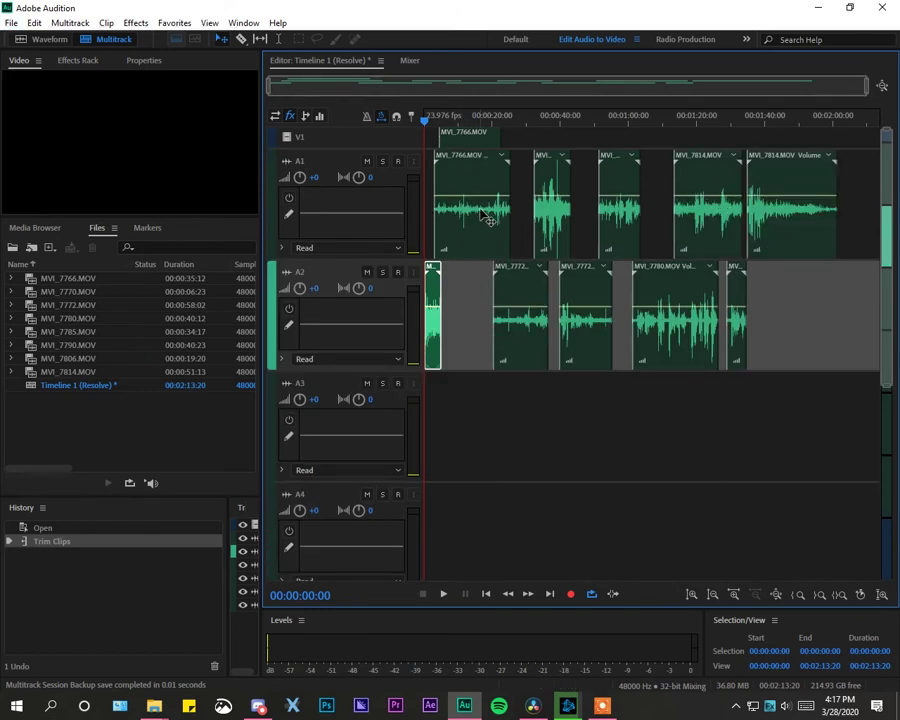
scroll(487, 208, "up", 4)
scroll(488, 211, "down", 4)
mouse_move(437, 127)
left_mouse_down()
mouse_move(444, 132)
mouse_move(437, 128)
left_mouse_up()
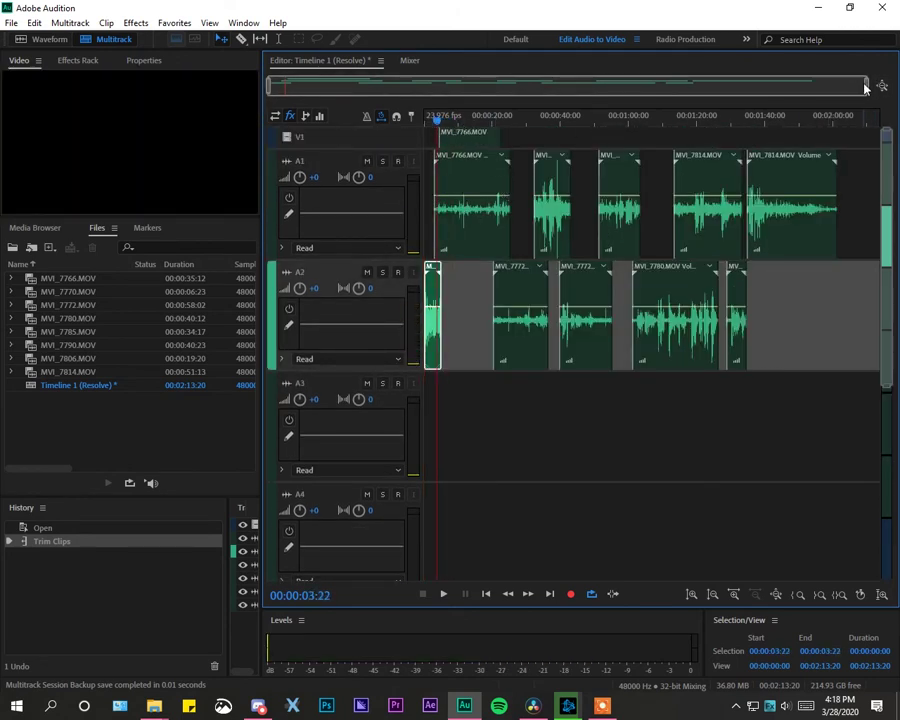
left_click_drag(868, 88, 364, 84)
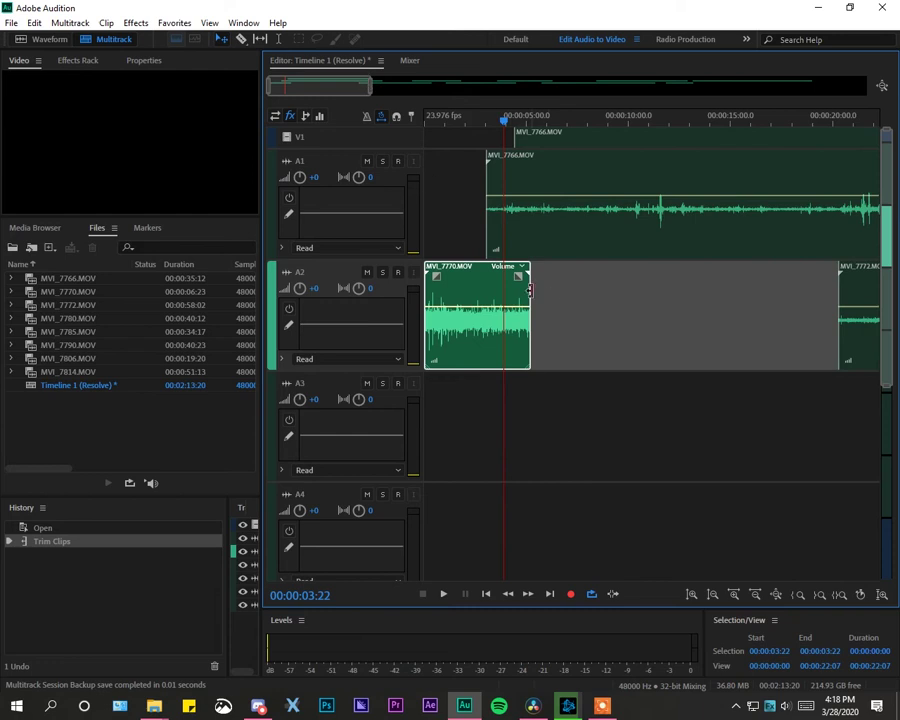
scroll(649, 315, "down", 3)
scroll(649, 315, "up", 4)
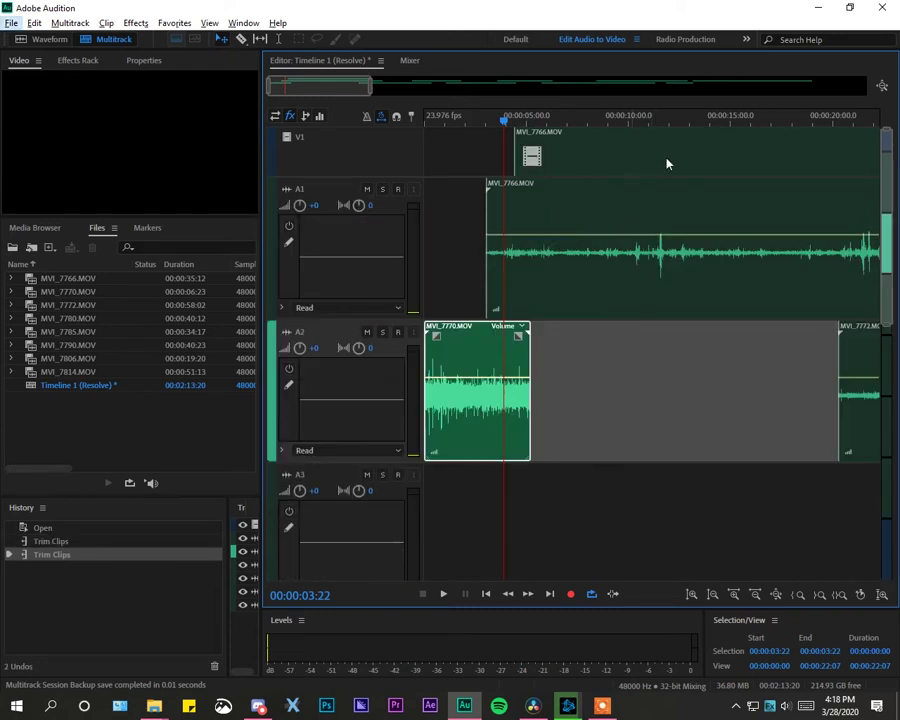
Try extending the end of the MVI_7806 clip at the end of track A2, and undo the change
left_click_drag(372, 90, 853, 90)
left_click(746, 360)
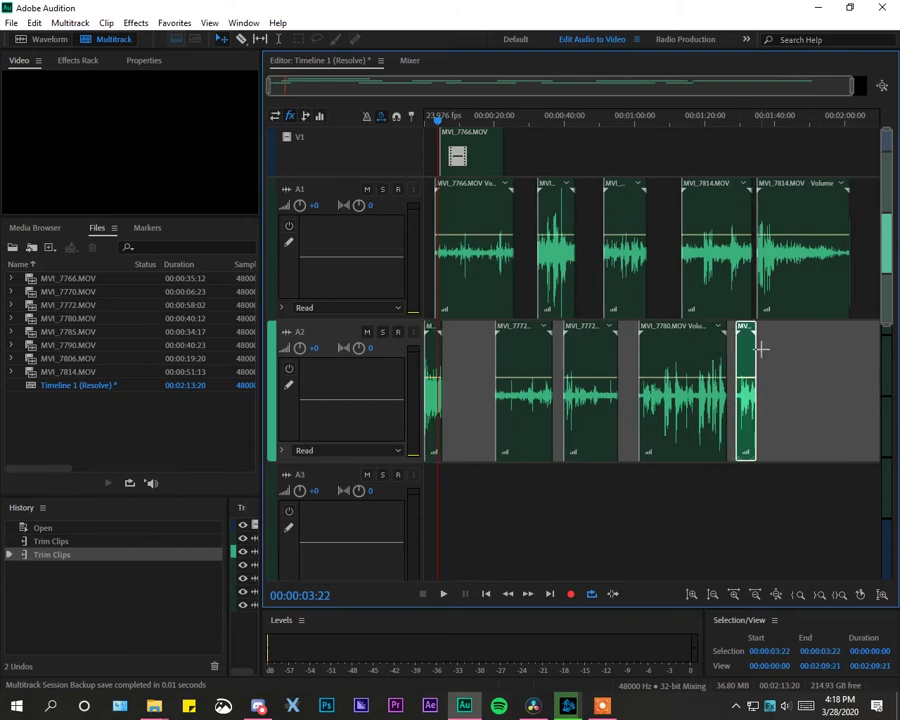
left_click_drag(755, 355, 805, 352)
key("ctrl+z")
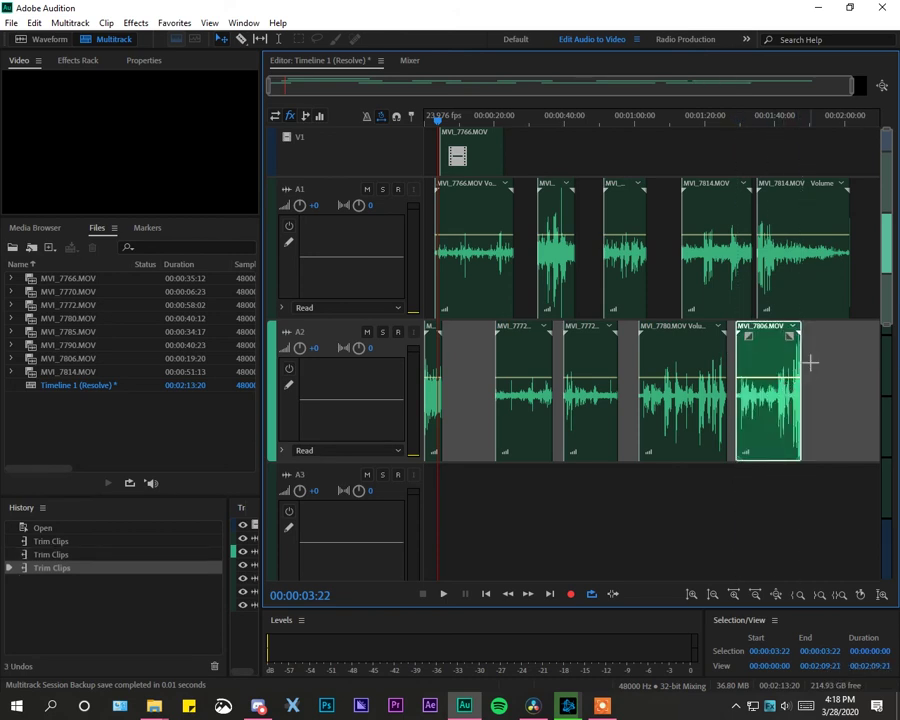
key("ctrl+z")
Try shortening the end of the MVI_7785 clip on track A1, undo it, and return the playhead to the session start
left_click(645, 270)
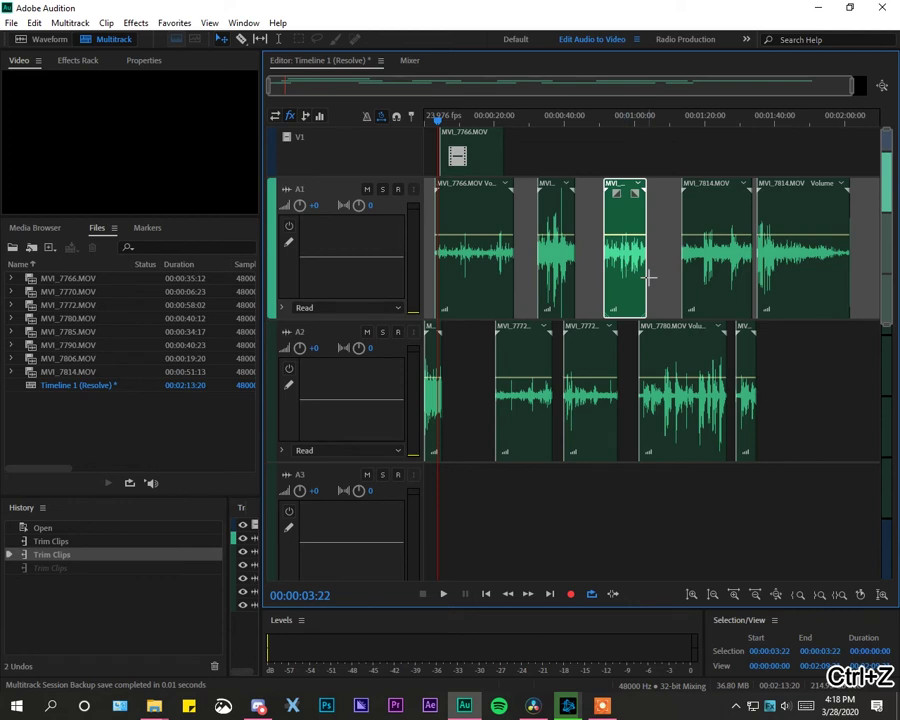
left_click_drag(647, 278, 615, 285)
key("Home")
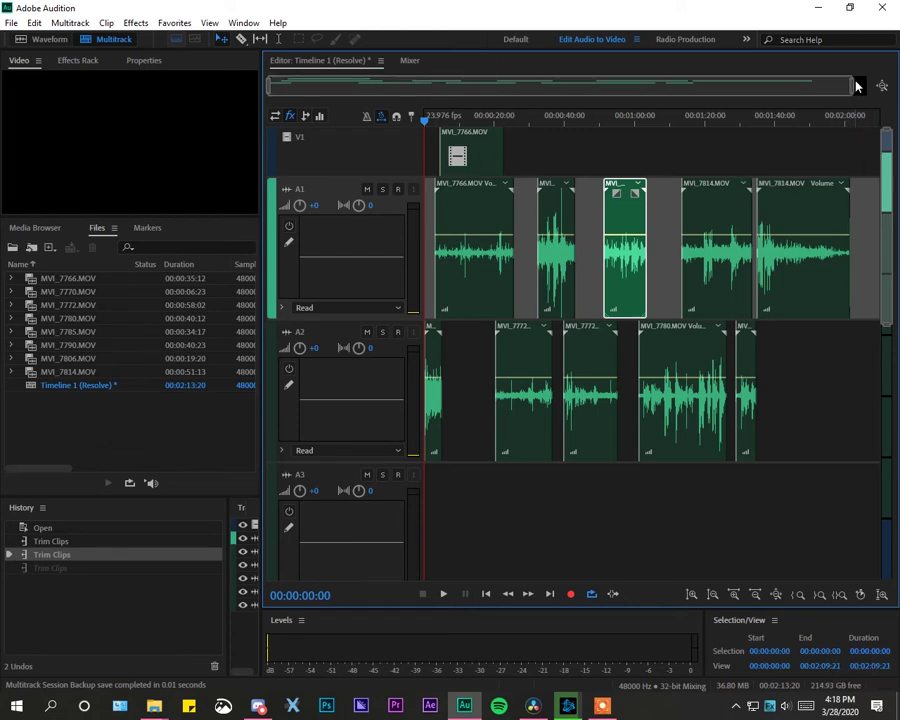
left_click_drag(845, 86, 880, 102)
left_click_drag(280, 104, 220, 104)
left_click_drag(846, 88, 868, 88)
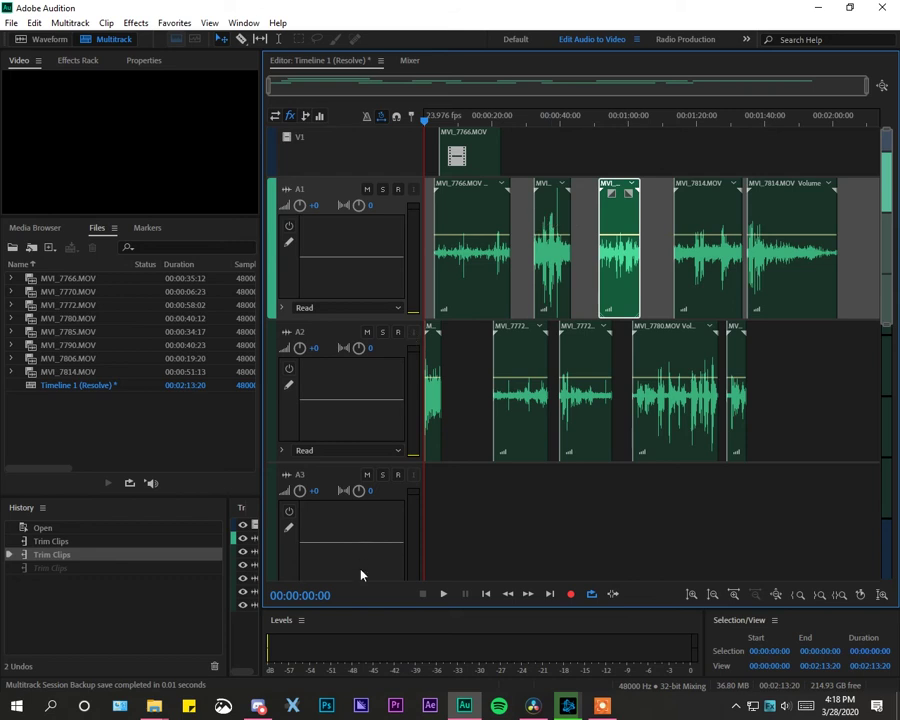
Close the reimported Timeline 1 (Resolve) session and quit Audition, discarding all changes
left_click(465, 706)
left_click(465, 706)
key("ctrl+w")
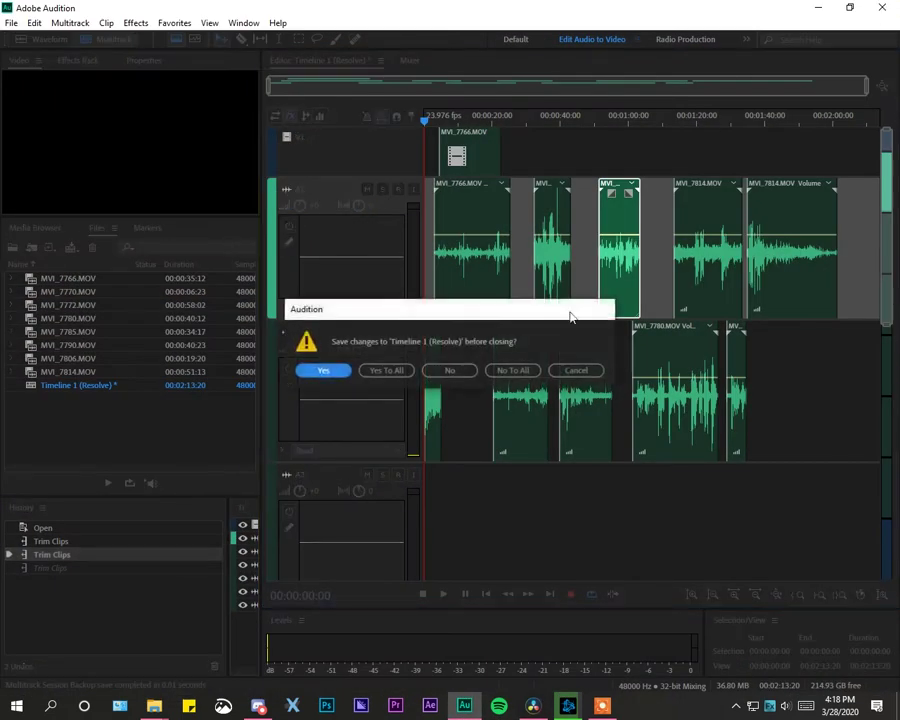
left_click(522, 377)
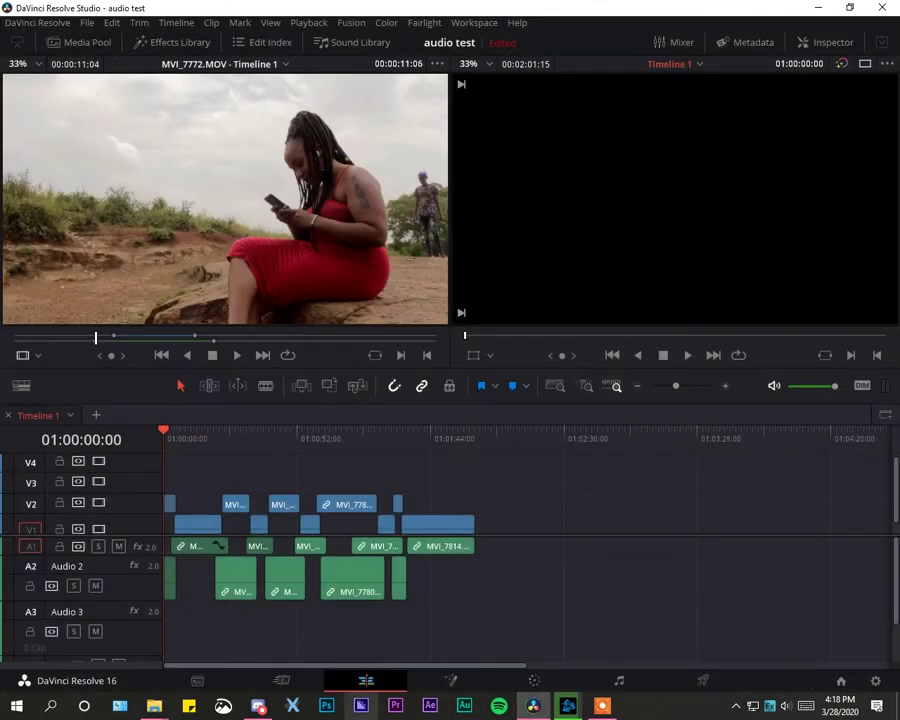
Launch Premiere Pro 2019 and create a new project named Untitled after looking over the kamuti folder in File Explorer
left_click(396, 706)
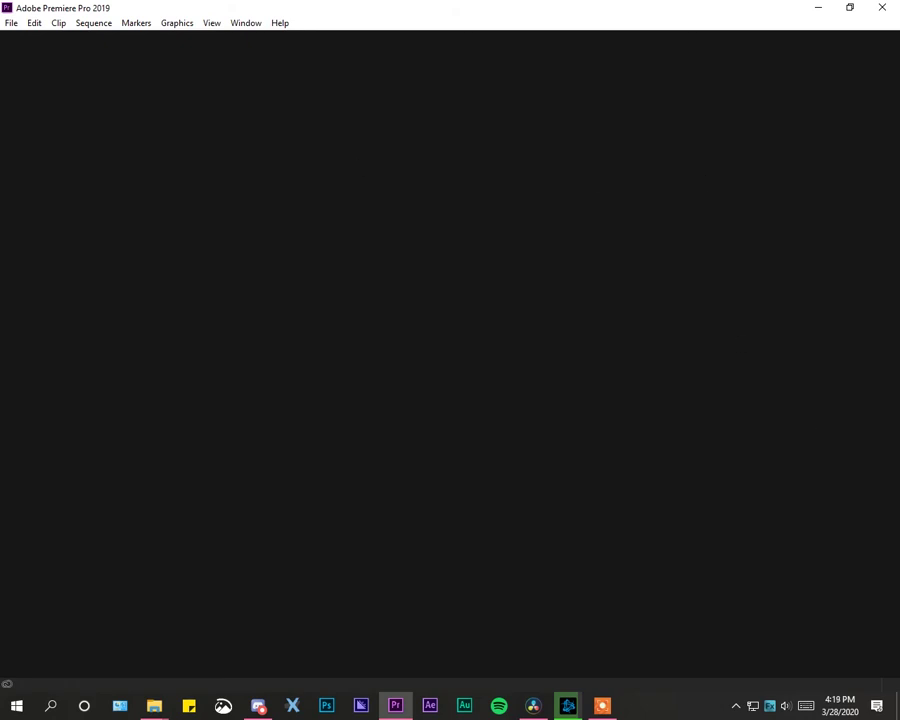
mouse_move(154, 702)
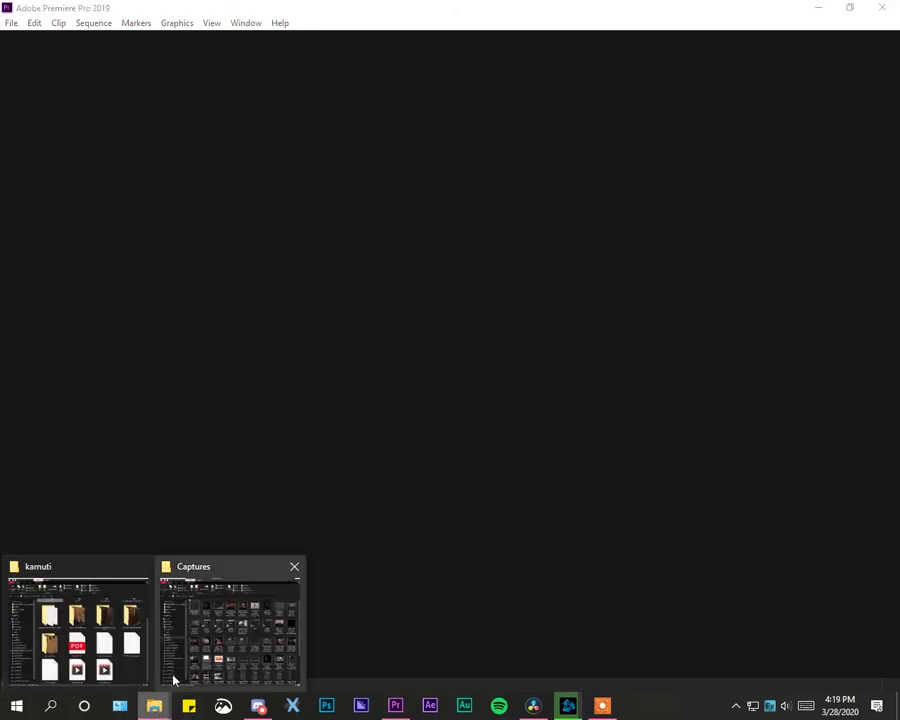
left_click(139, 671)
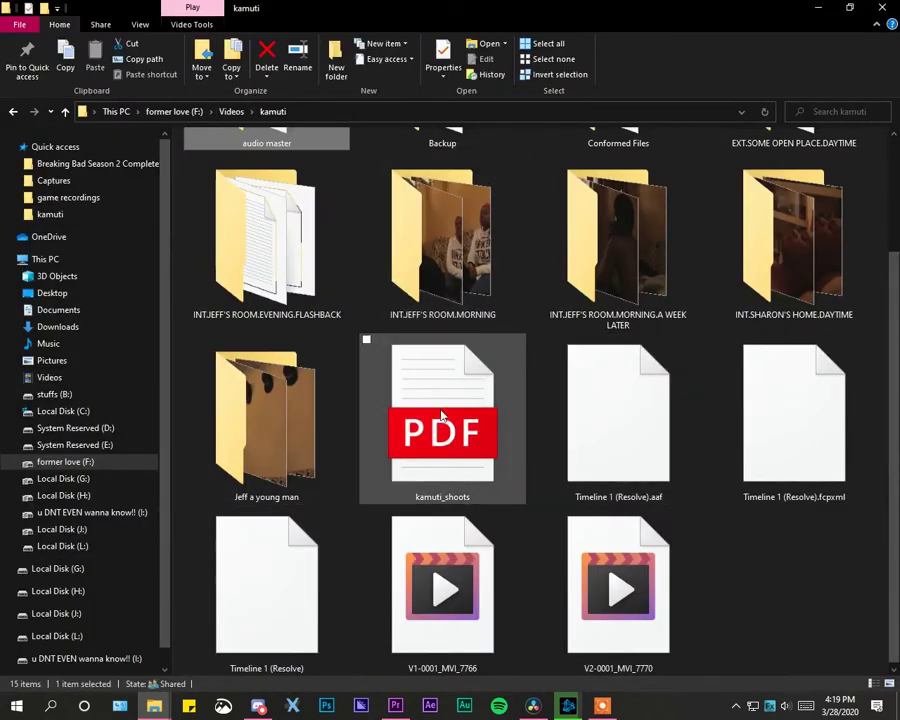
scroll(575, 385, "up", 2)
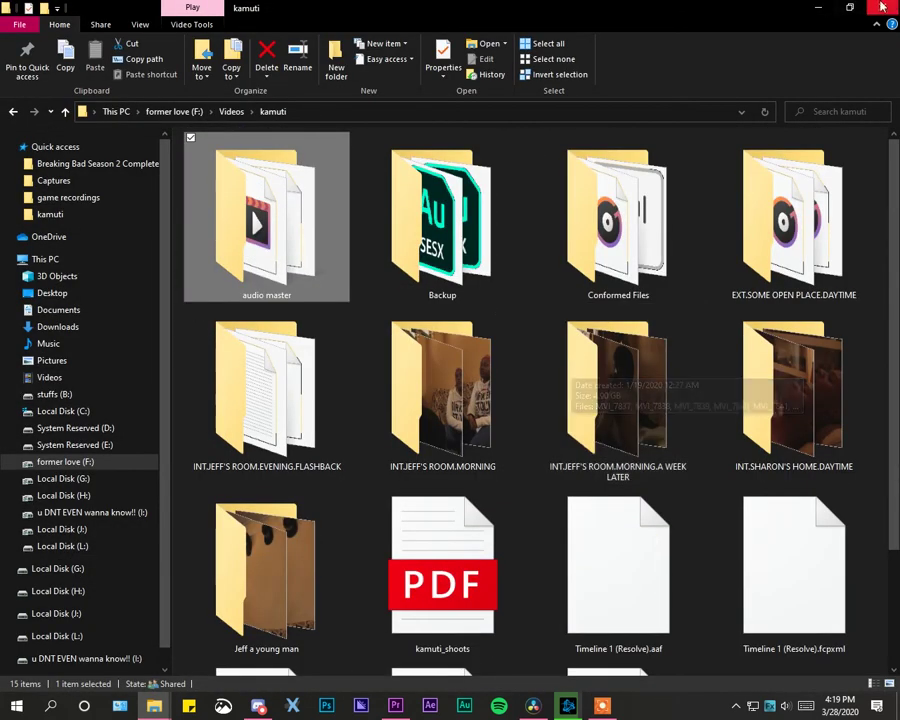
left_click(823, 8)
left_click(291, 254)
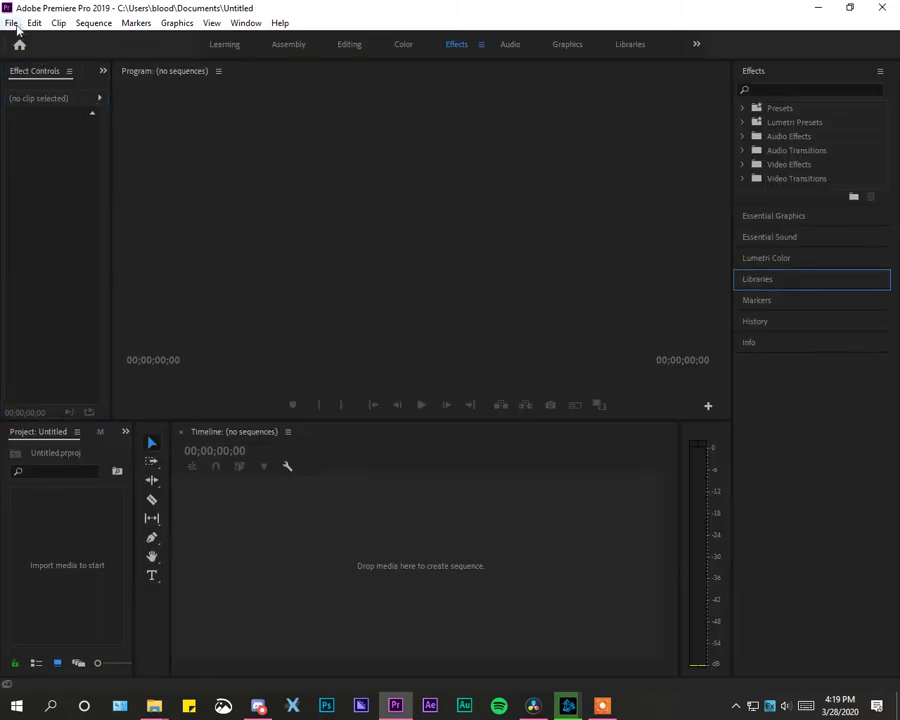
Import the Timeline 1 (Resolve) XML file from the kamuti folder into the project
left_click(12, 24)
left_click(107, 395)
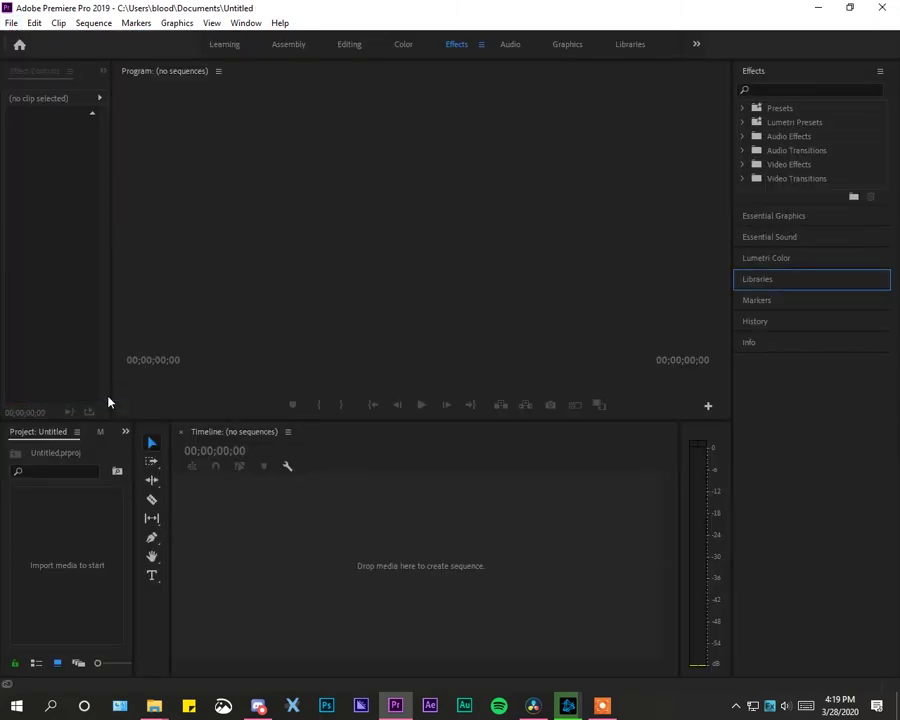
scroll(279, 229, "down", 5)
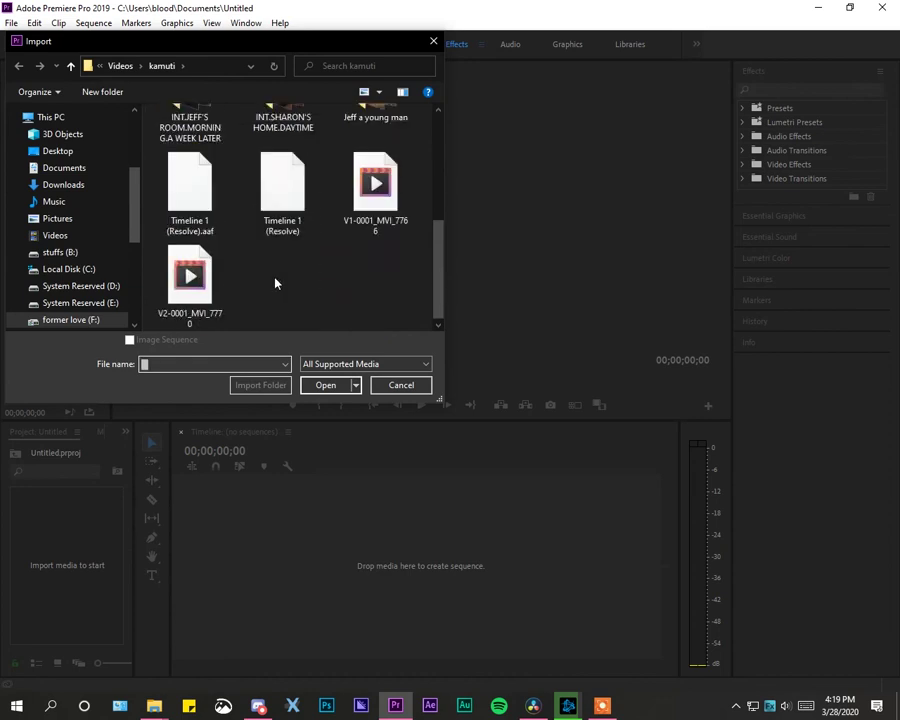
left_click(279, 229)
left_click(326, 388)
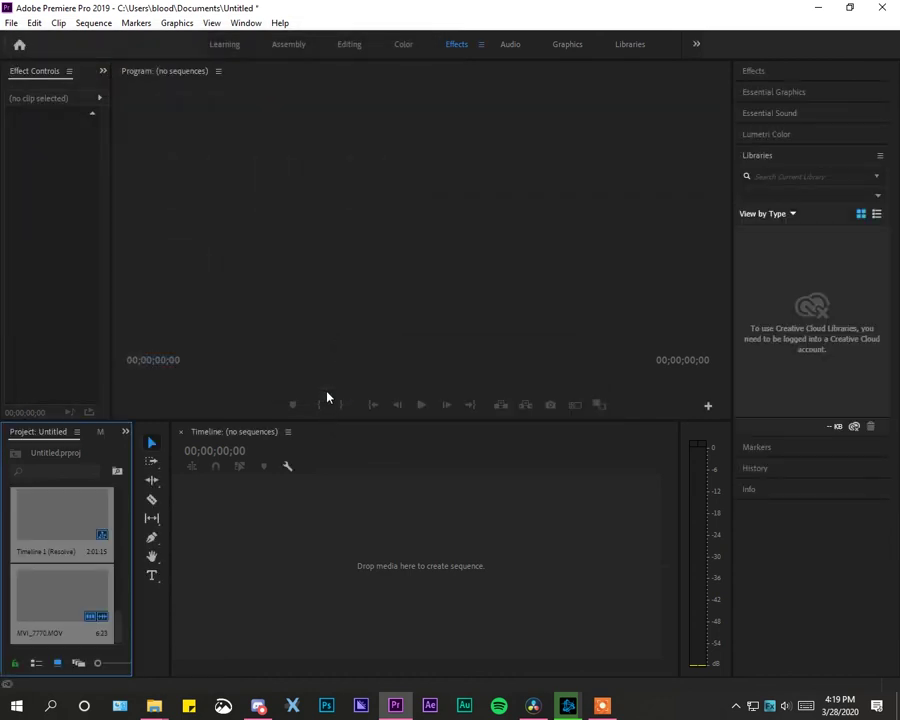
left_click_drag(54, 432, 41, 458)
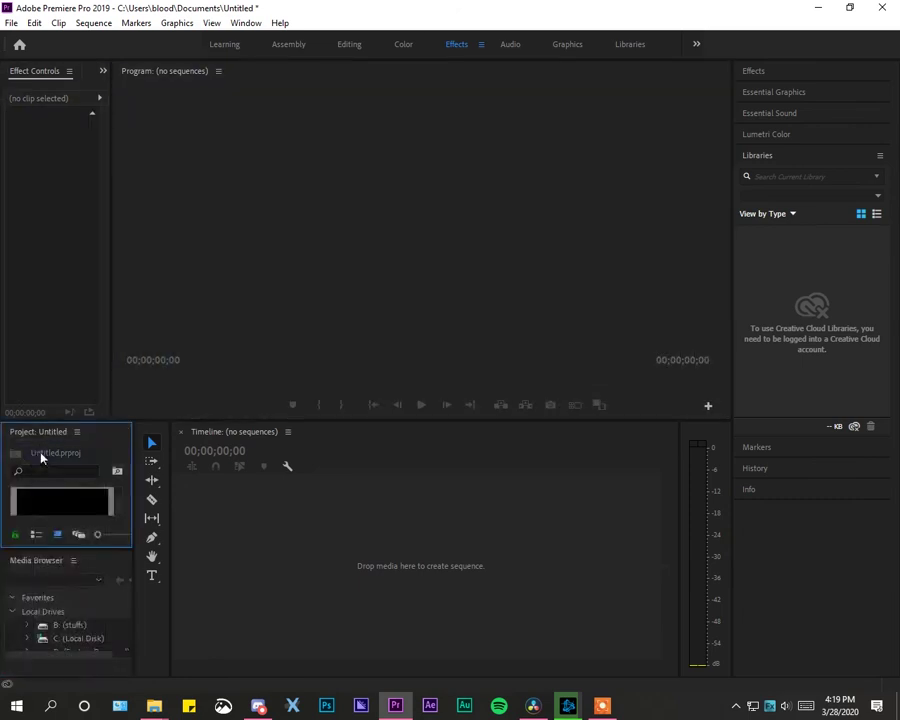
left_click(697, 44)
left_click(735, 112)
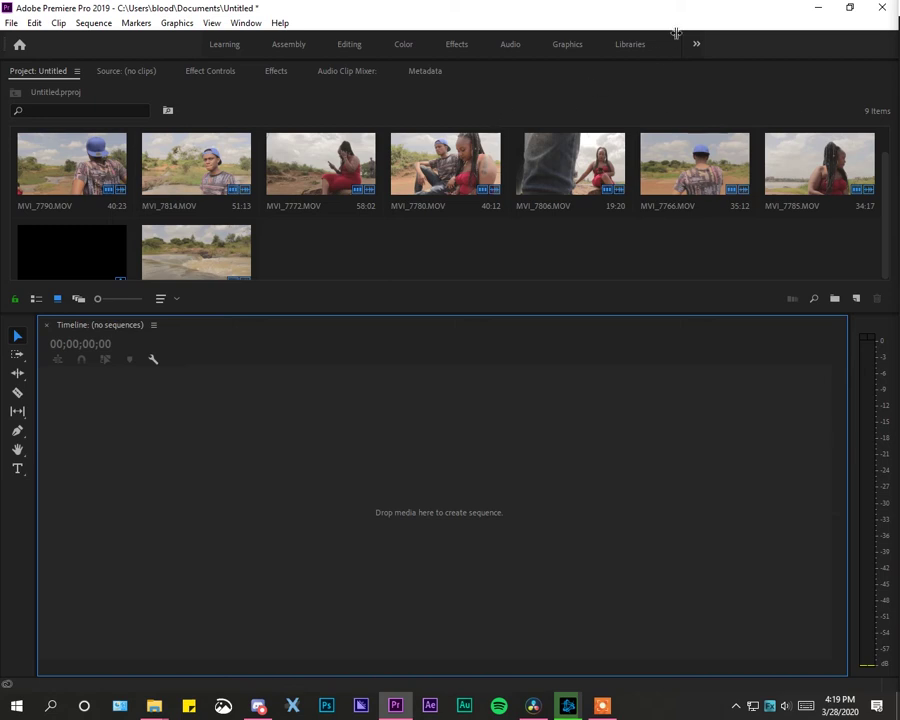
Switch to the Editing workspace, making room for the Project contents, and open the Timeline 1 (Resolve) sequence
left_click(360, 47)
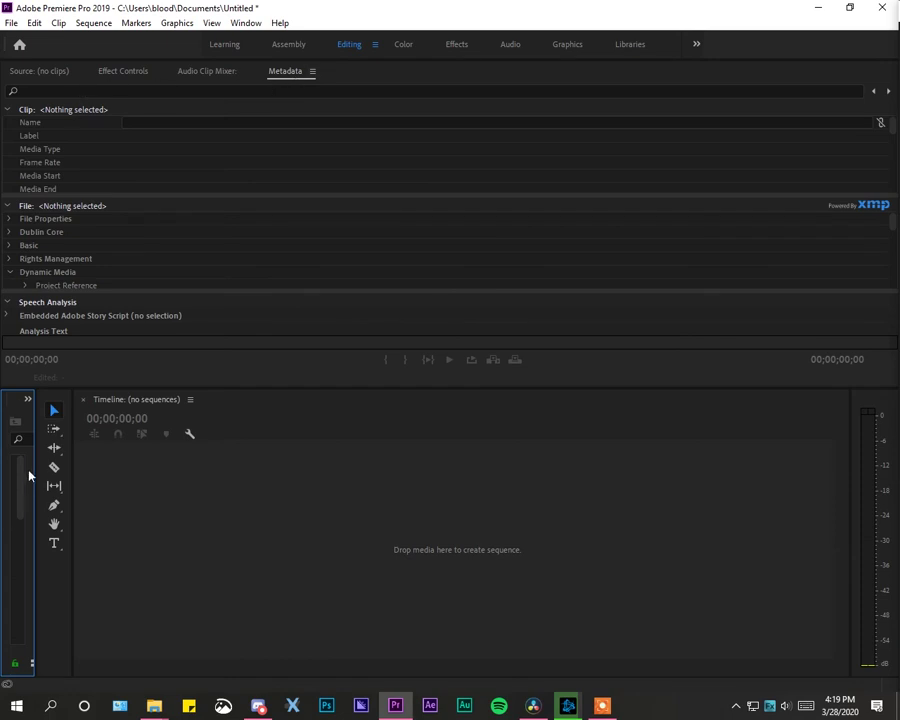
left_click_drag(33, 470, 247, 465)
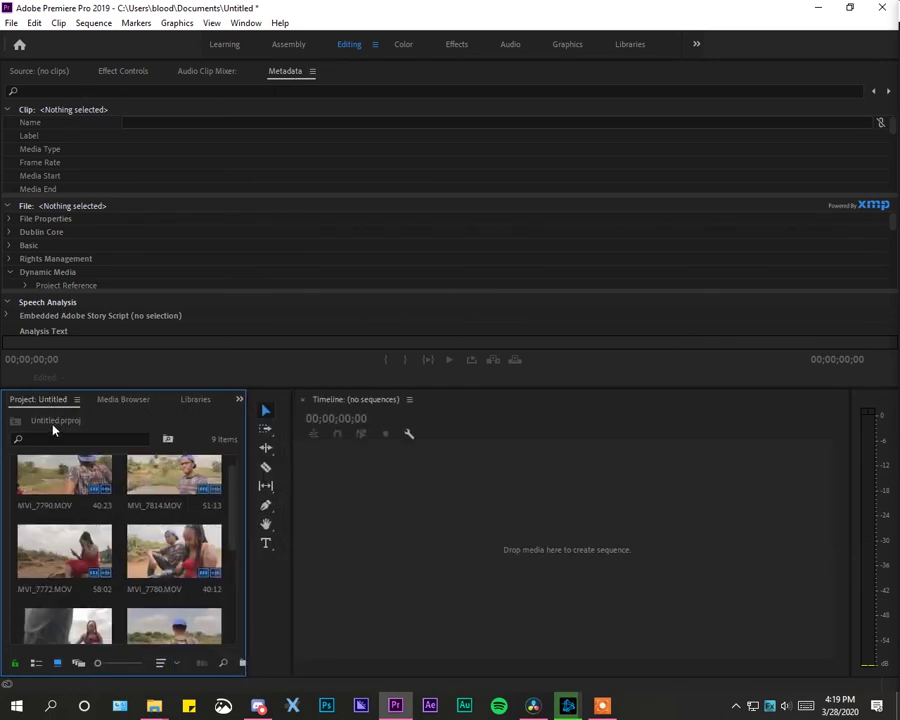
left_click_drag(57, 403, 450, 80)
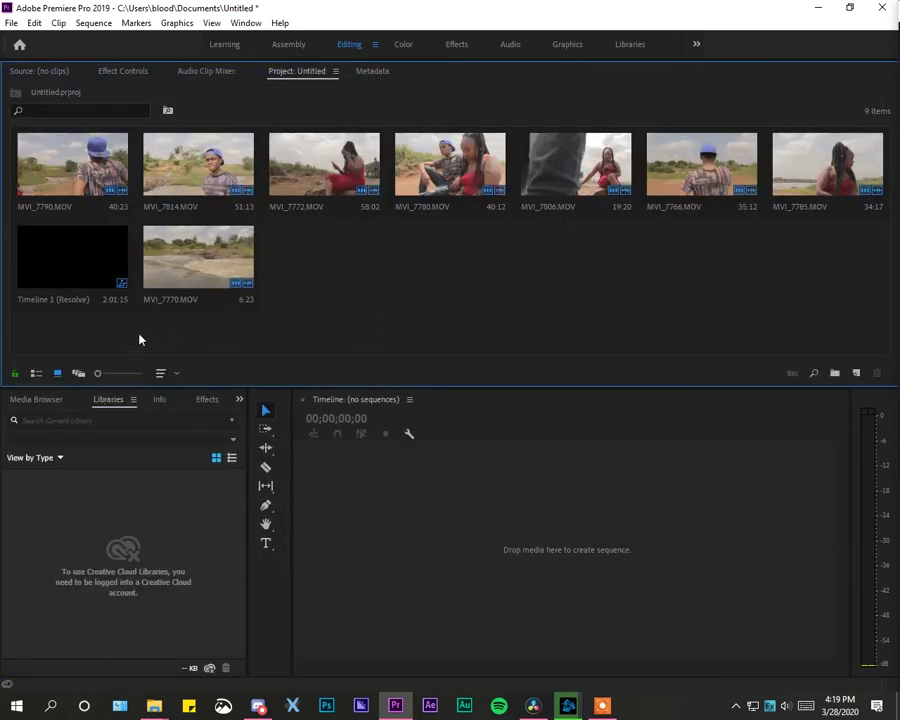
double_click(80, 263)
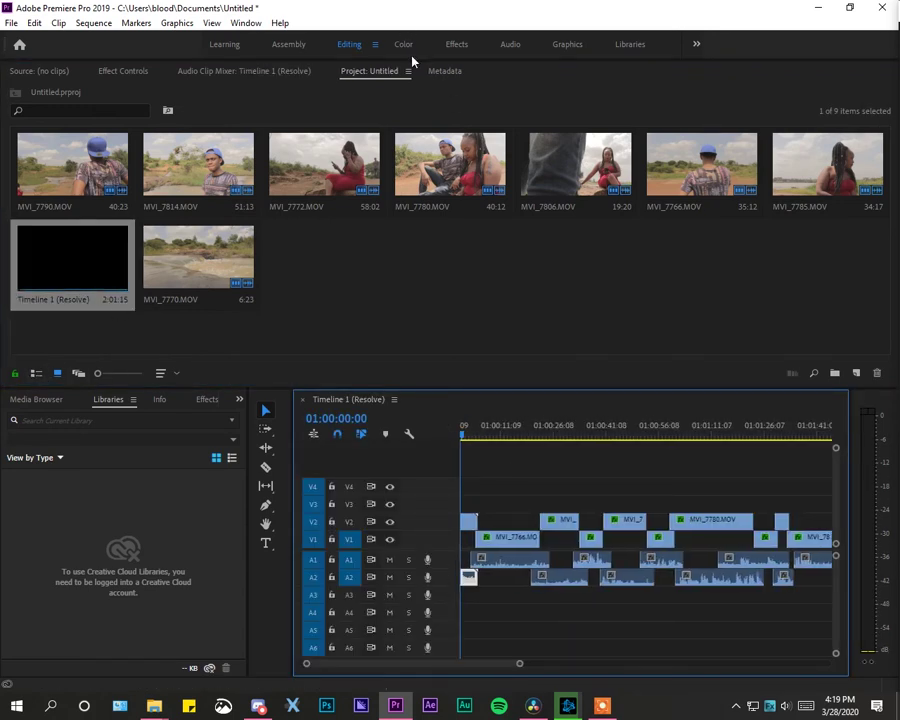
Reset the Editing workspace to its saved layout and widen the Program monitor
left_click(242, 22)
mouse_move(373, 38)
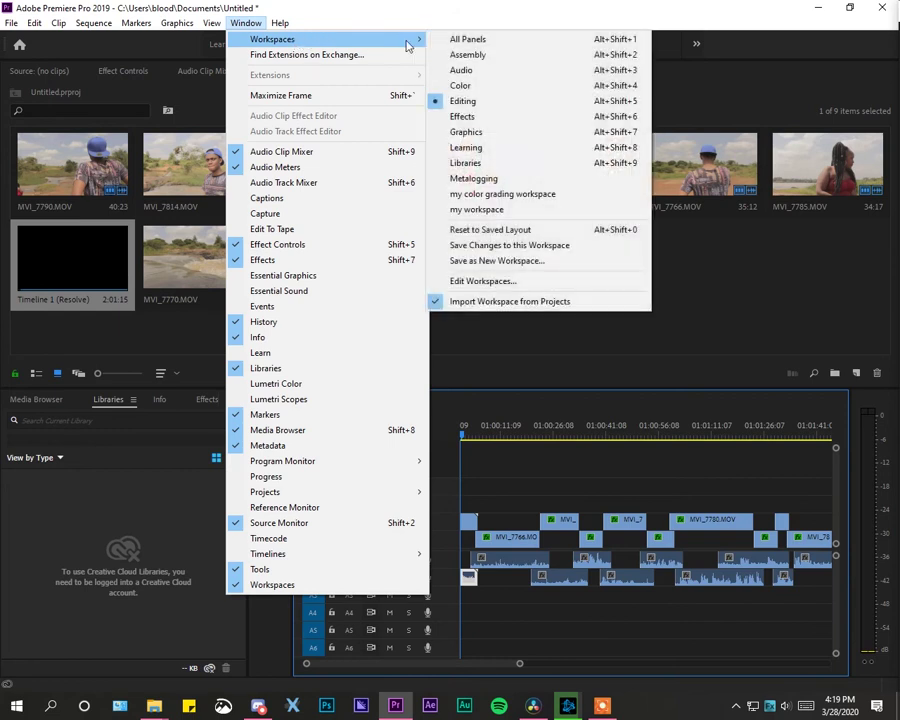
left_click(488, 230)
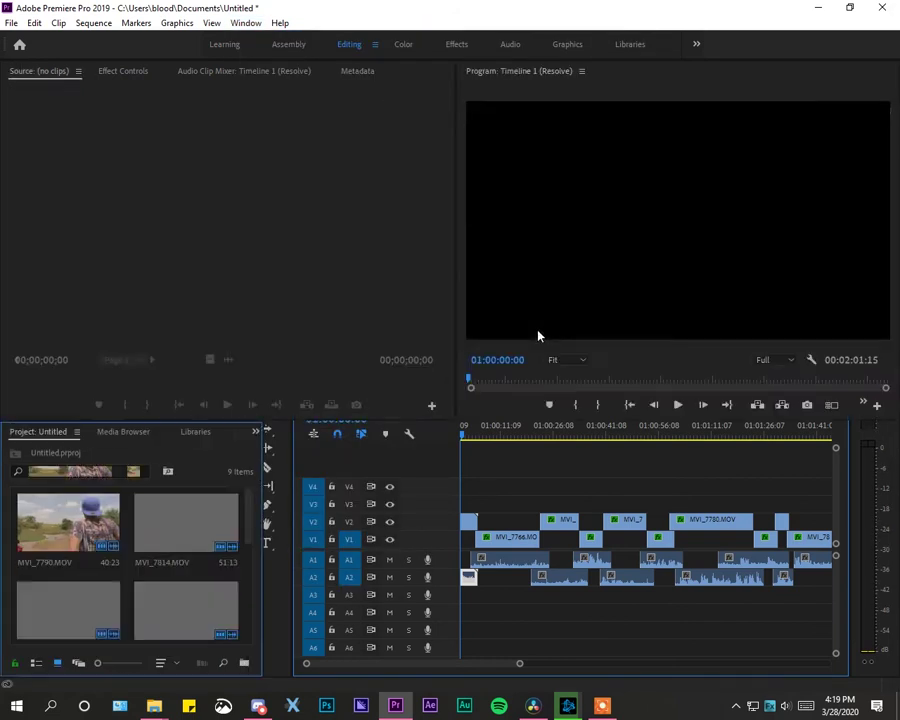
left_click_drag(455, 277, 247, 272)
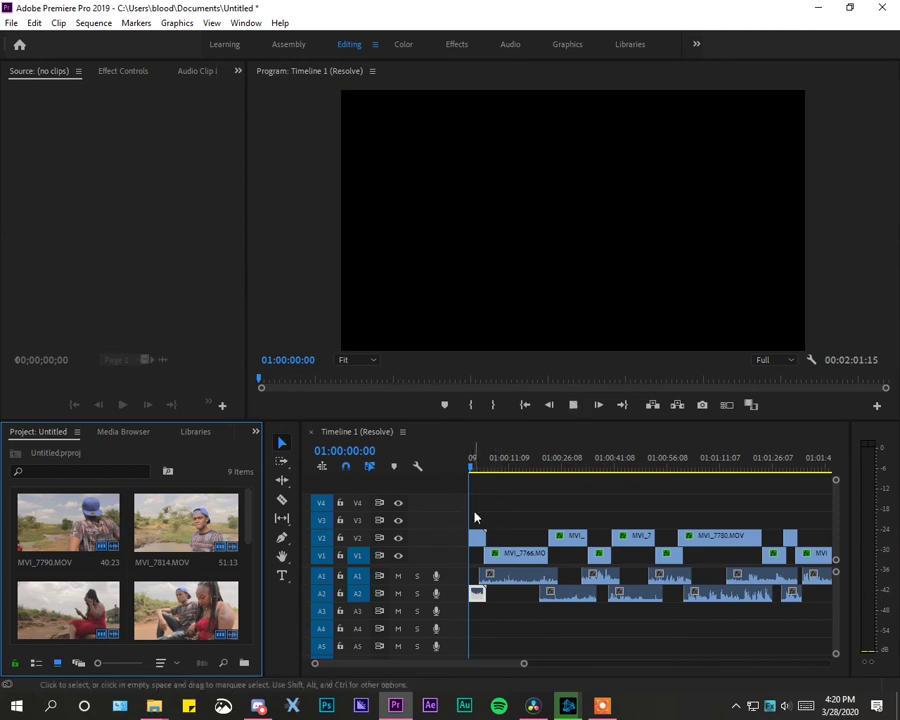
Play the opening seconds of the Timeline 1 (Resolve) sequence and examine its clips up close
key("space")
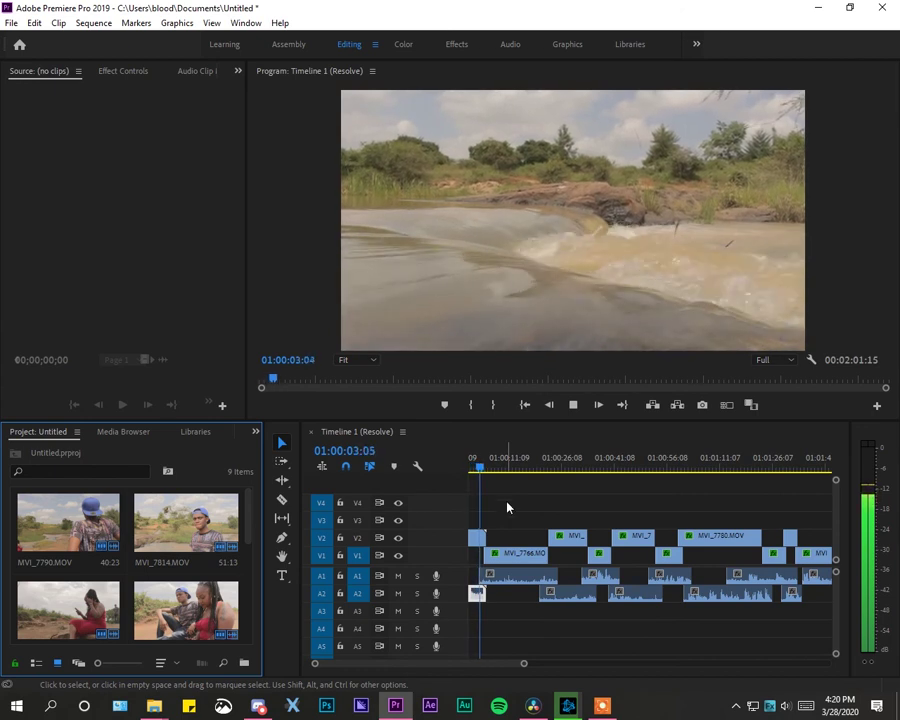
key("space")
key("equal")
scroll(479, 566, "up", 3)
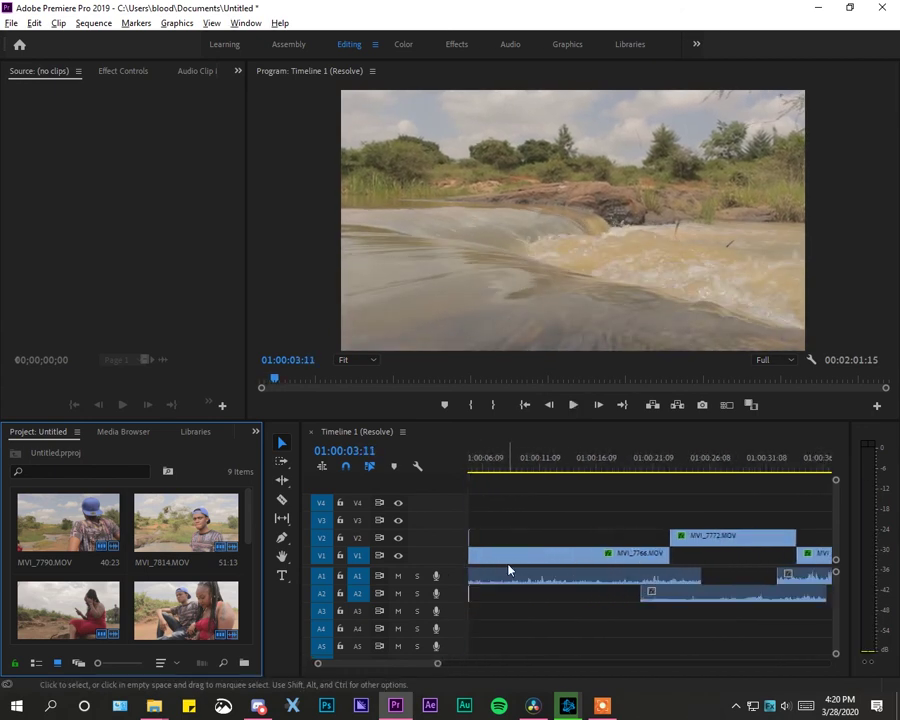
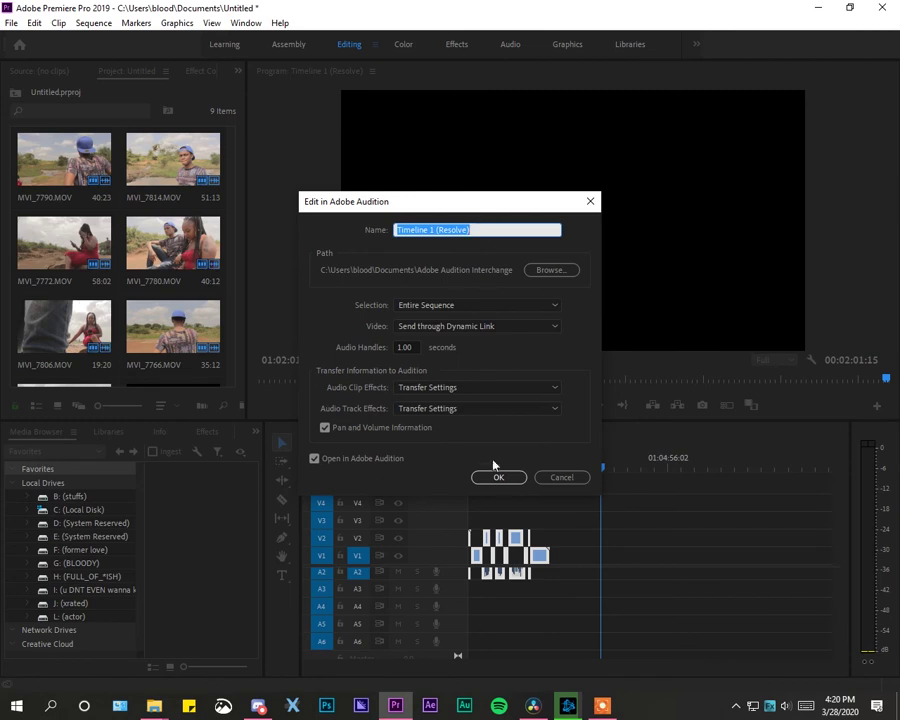
Send the entire sequence to Adobe Audition with video through Dynamic Link, overwriting the existing directory, and play the session's opening
left_click(494, 477)
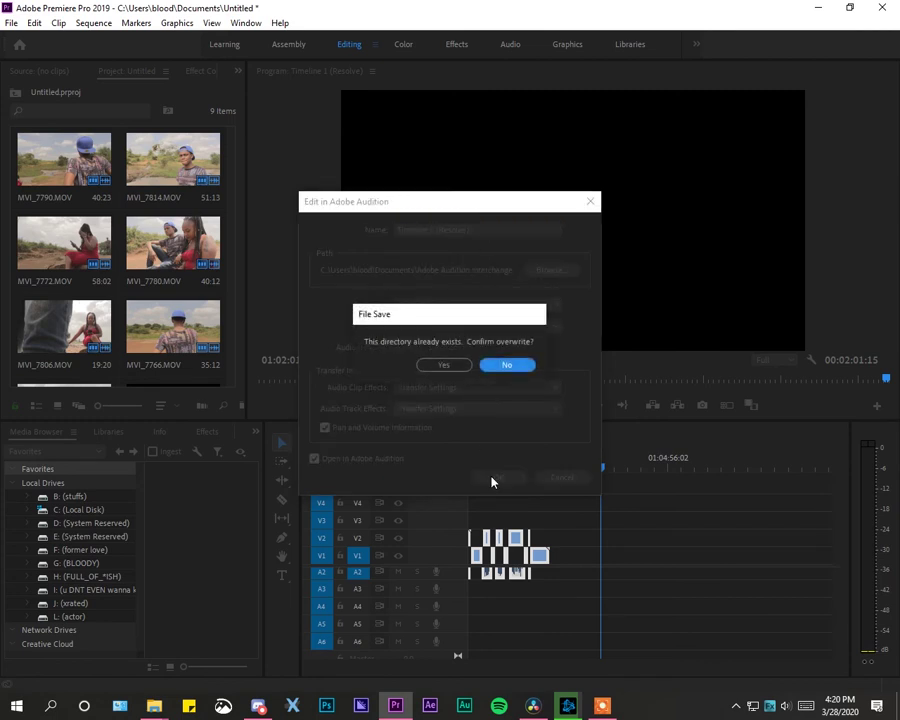
left_click(430, 365)
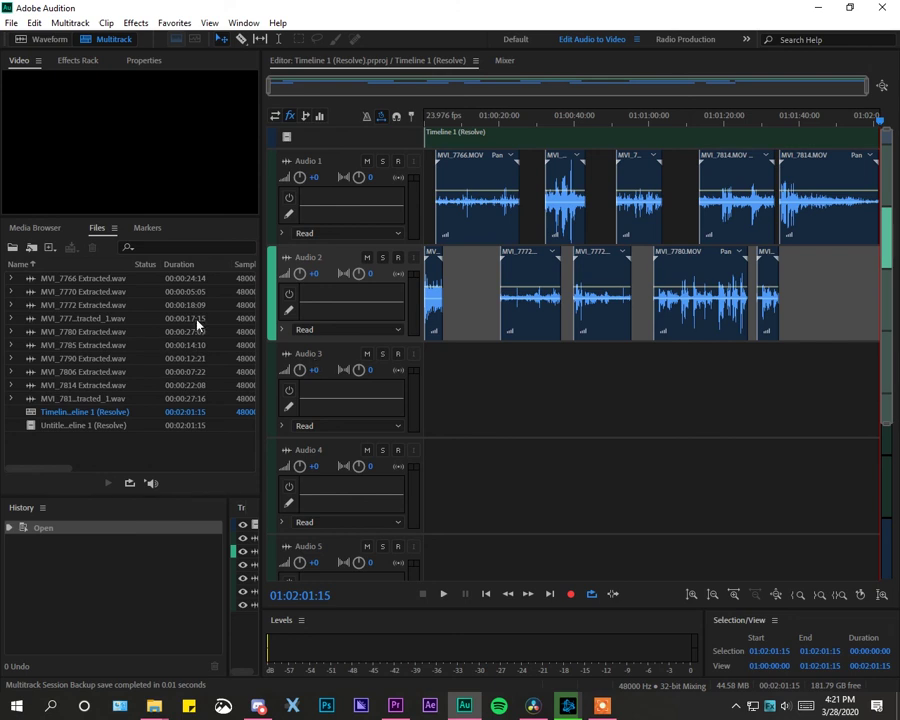
key("space")
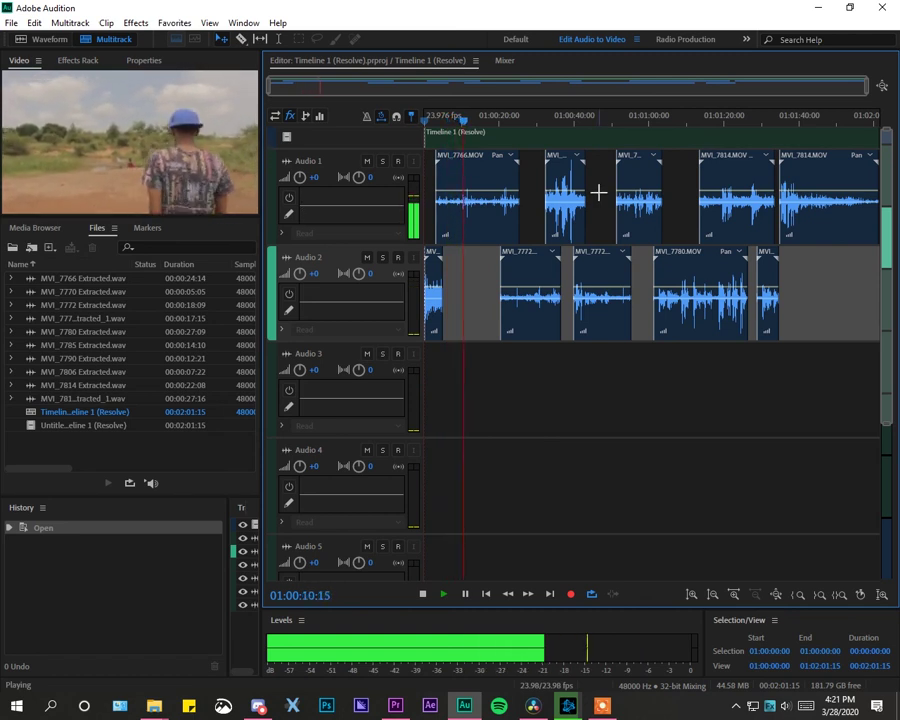
key("space")
Try trimming the end of the MVI_7770 clip on the Audio 2 track, with the playhead returned to the session start
left_click(435, 285)
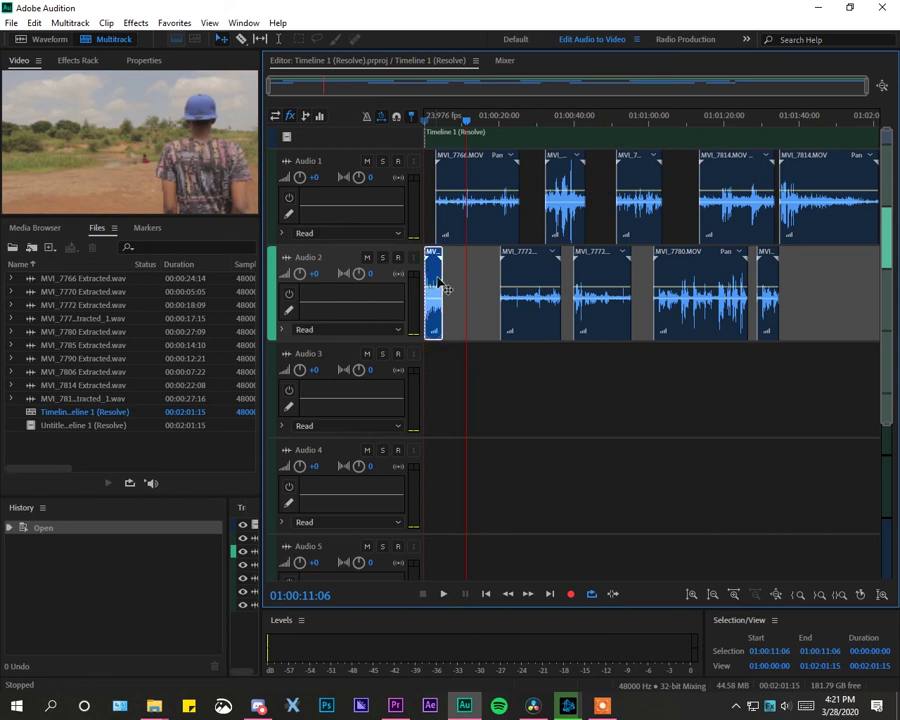
mouse_move(438, 272)
left_mouse_down()
mouse_move(493, 263)
mouse_move(446, 270)
mouse_move(446, 281)
left_mouse_up()
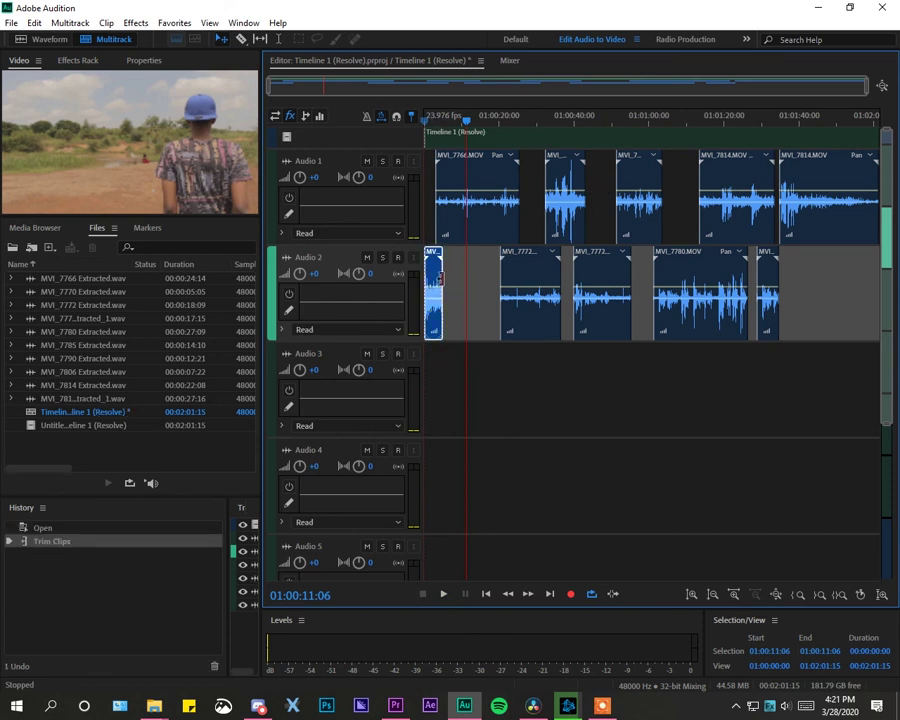
left_click(449, 480)
key("Home")
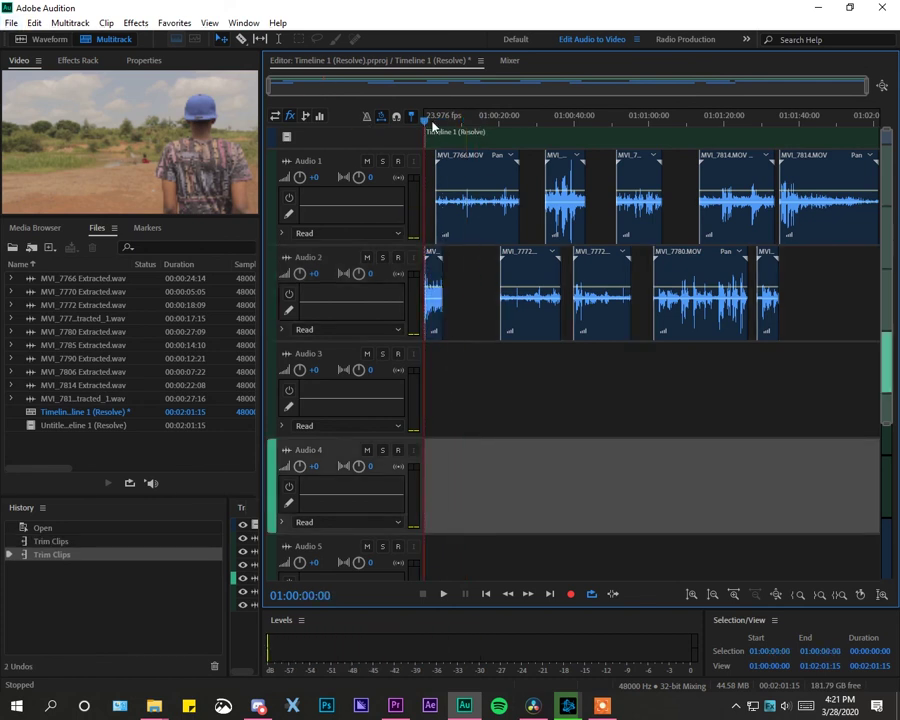
left_click_drag(866, 97, 392, 90)
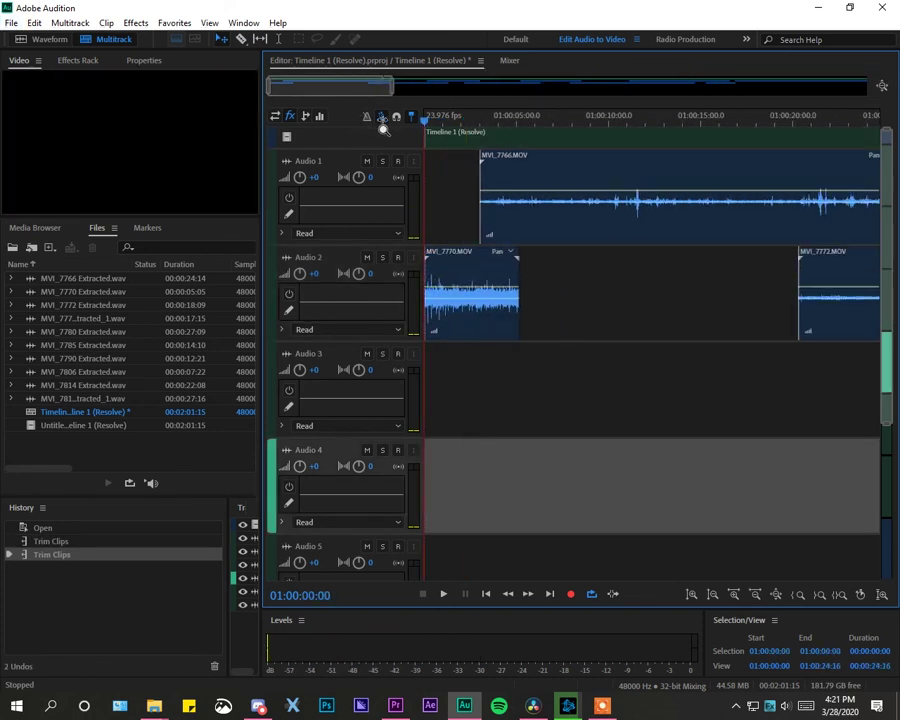
left_click(507, 279)
mouse_move(507, 279)
left_mouse_down()
mouse_move(586, 278)
mouse_move(500, 287)
left_mouse_up()
Try trimming the start of the first MVI_7772 clip on Audio 2 and move the playhead to 01:01:06:03
left_click(806, 284)
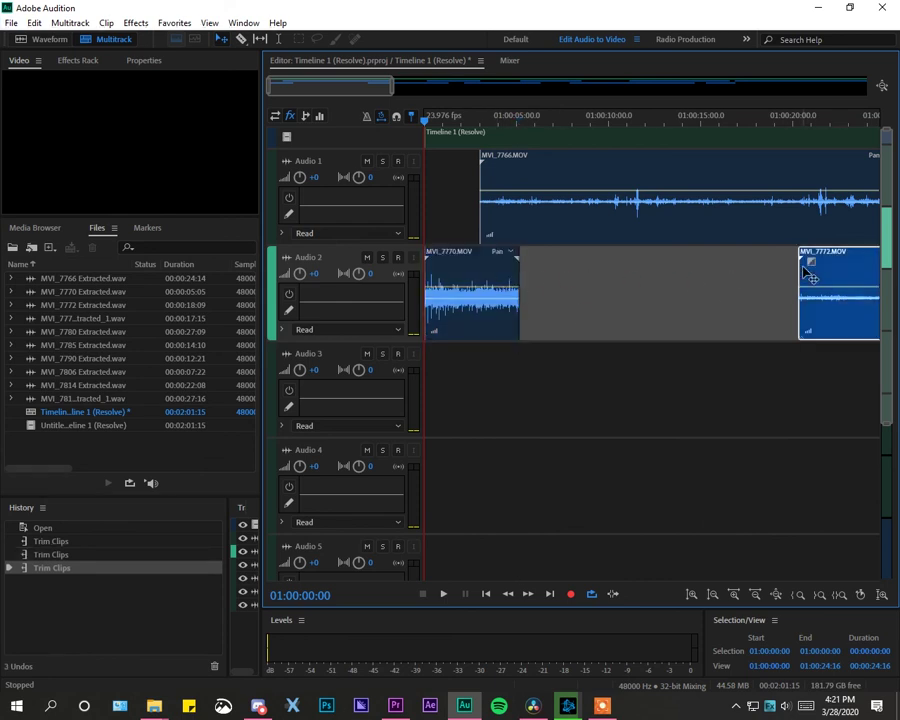
left_click_drag(392, 88, 712, 88)
left_click_drag(522, 270, 505, 193)
left_click_drag(440, 133, 758, 140)
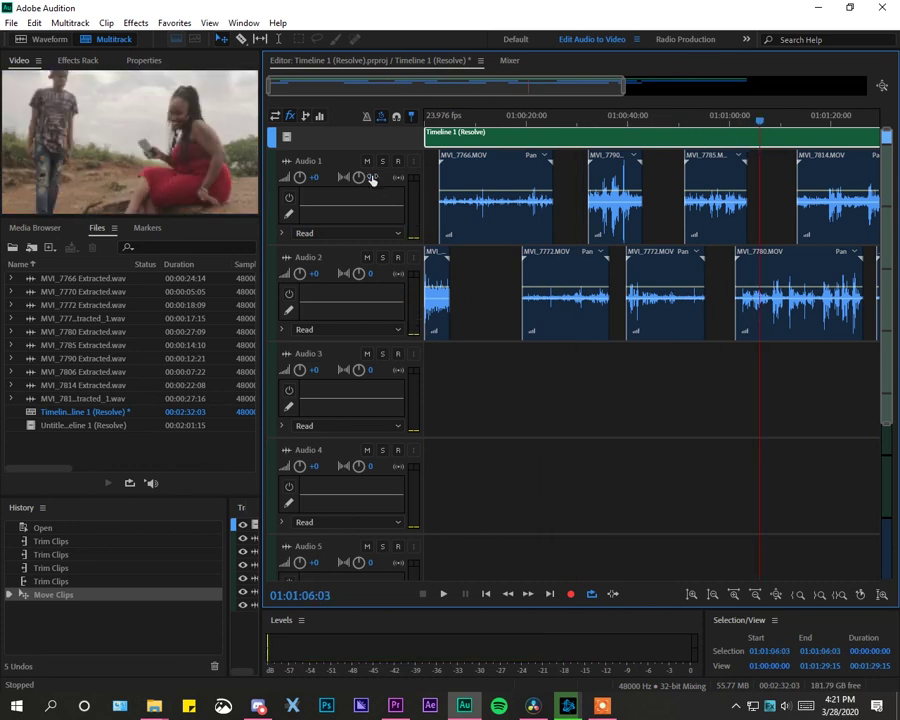
Look over the track mixer and the session's export options, and switch to DaVinci Resolve
left_click(507, 63)
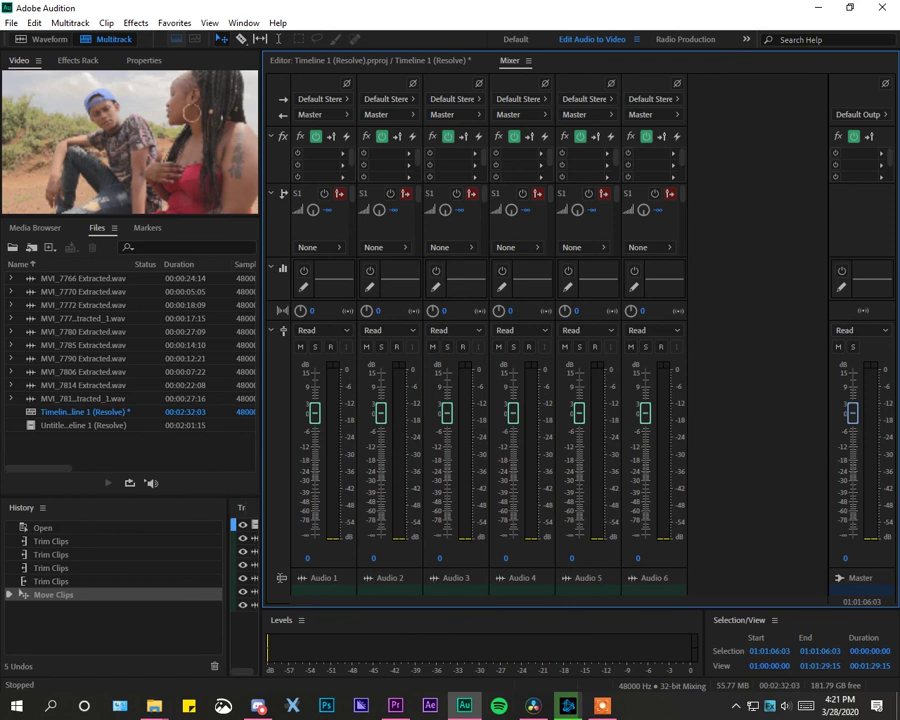
left_click(11, 22)
mouse_move(53, 297)
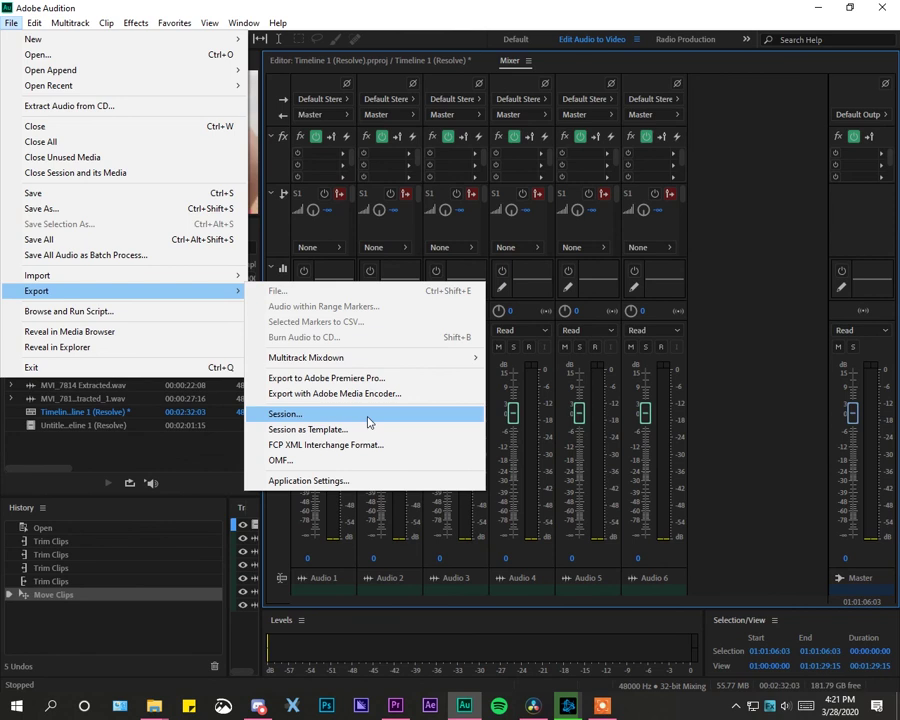
left_click(534, 706)
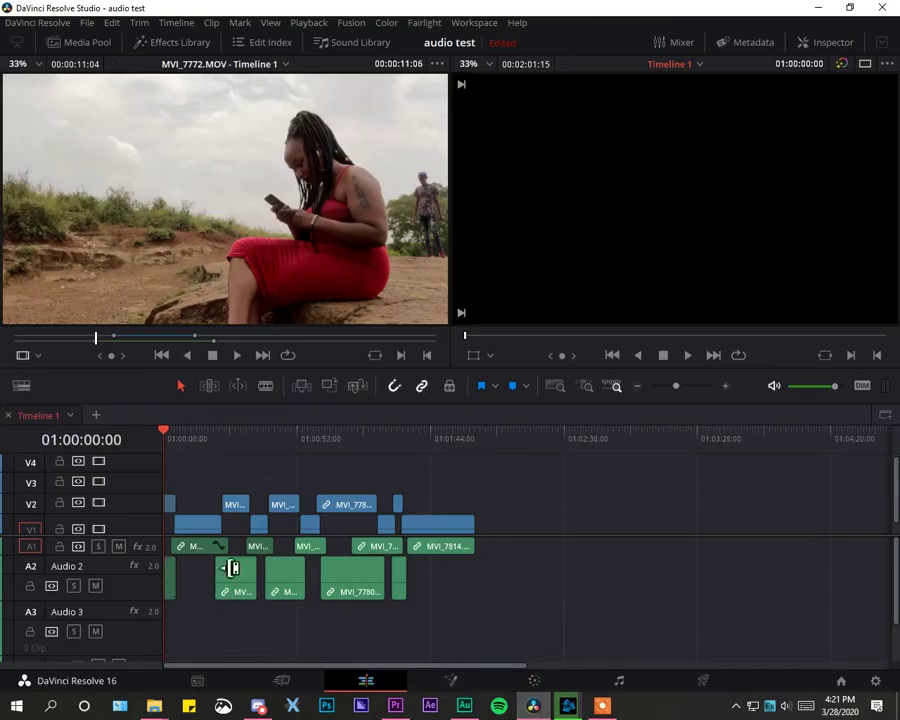